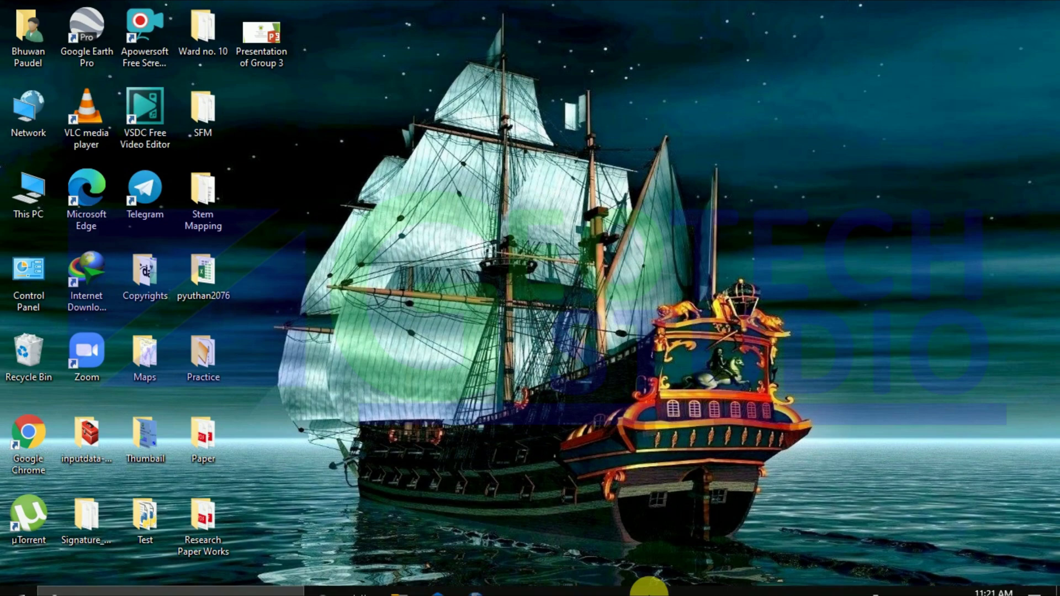
Launch the browser and search Google for 'copernicus download data'.
double_click(22, 438)
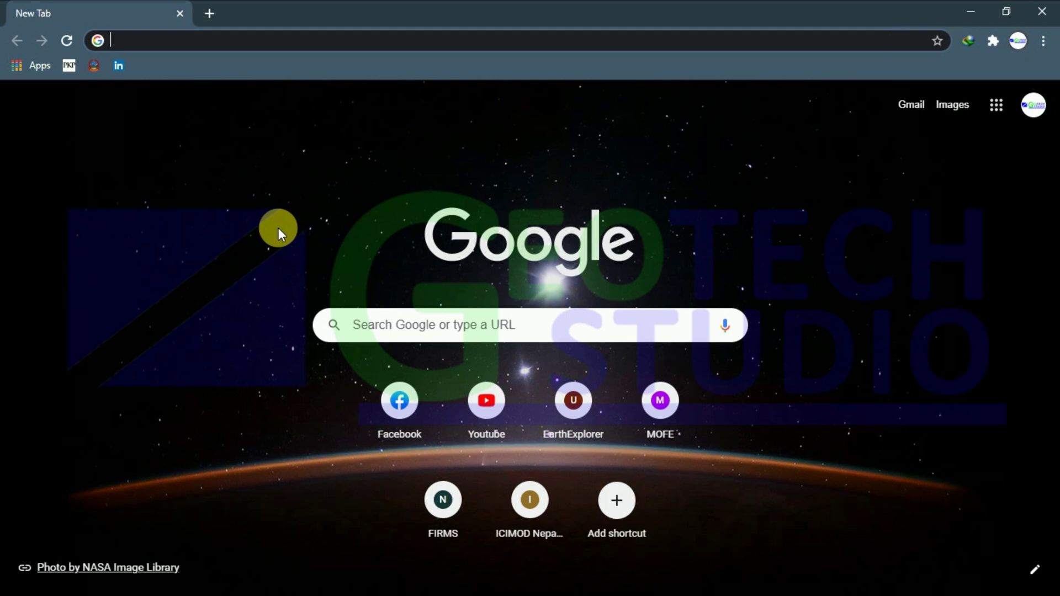
left_click(405, 331)
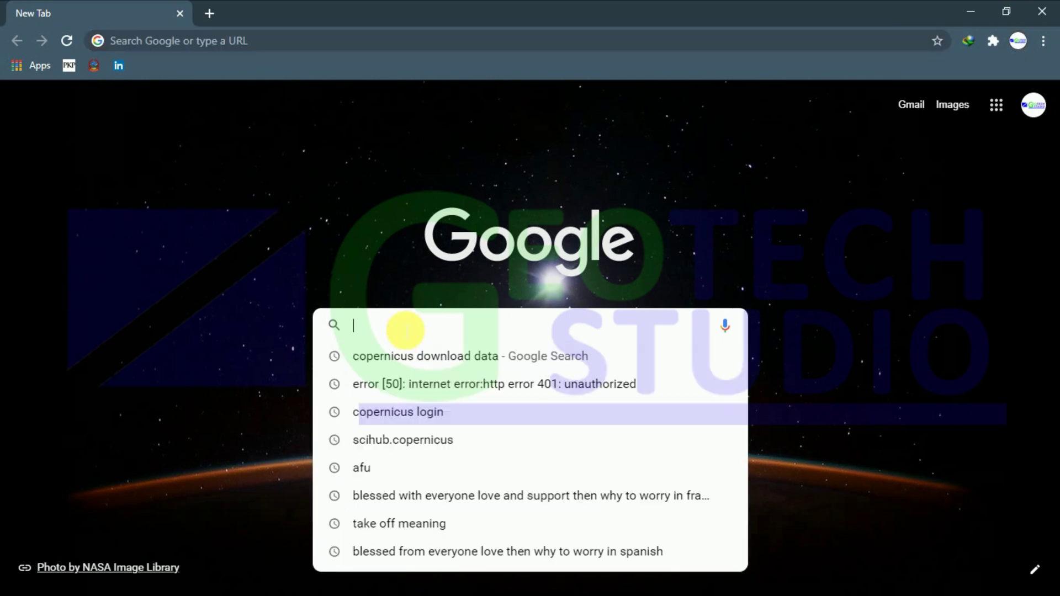
type("C")
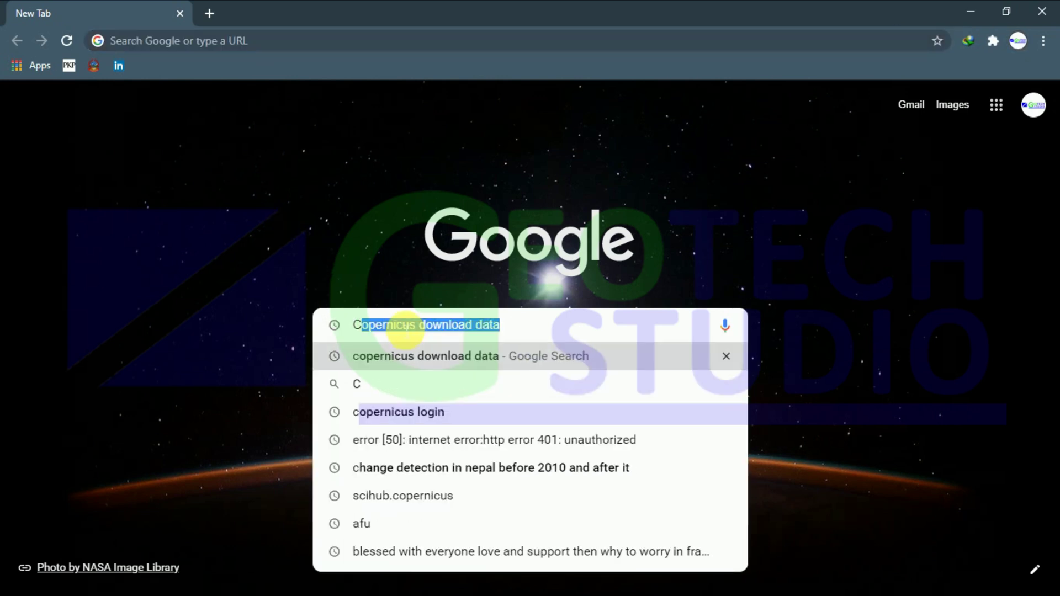
type("opernicus")
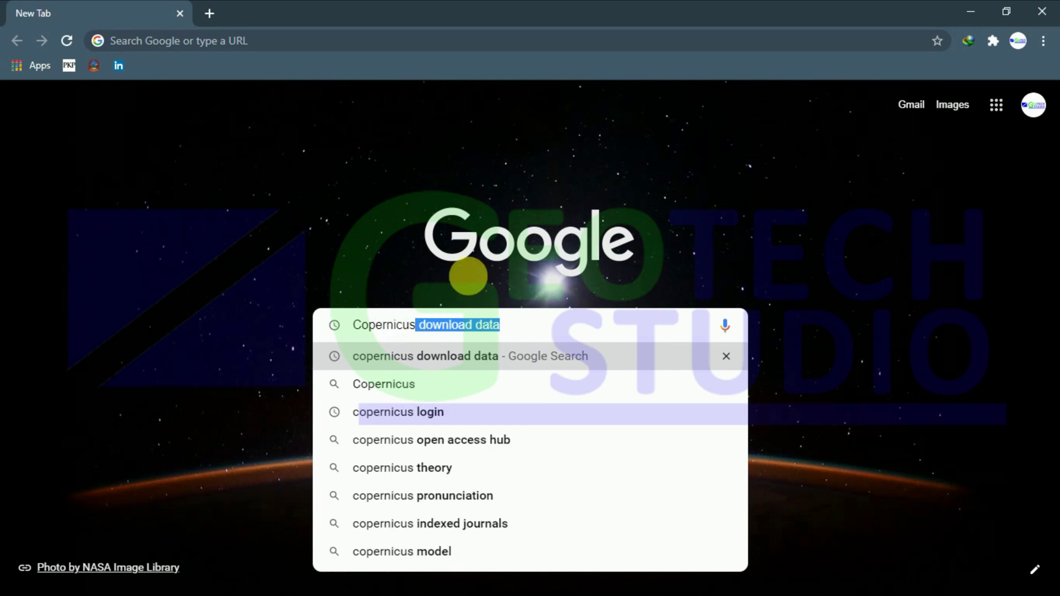
key("Return")
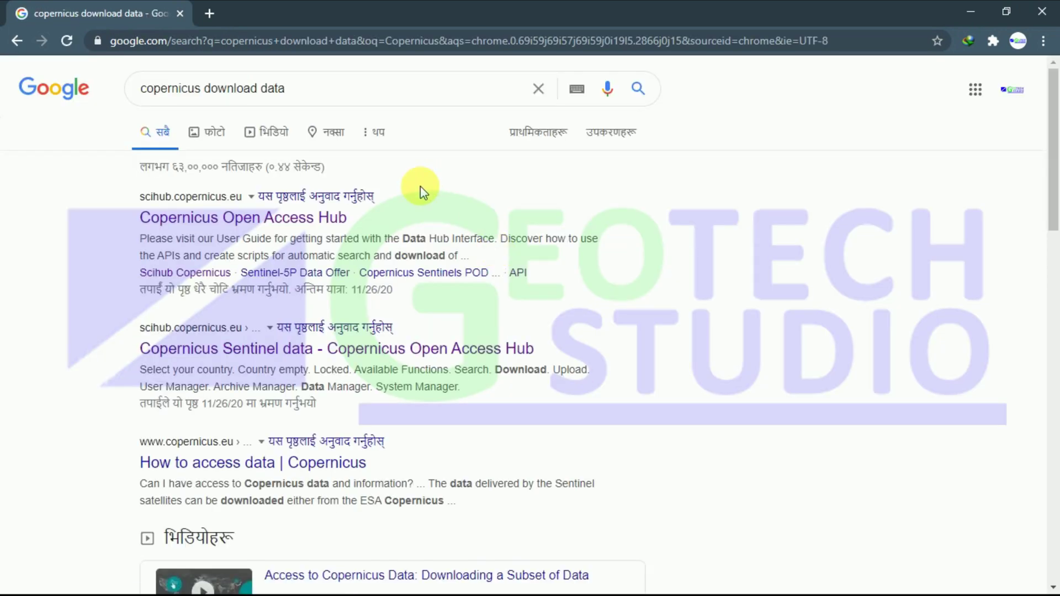
Open the Copernicus Open Access Hub result and enter the Open Hub data portal.
left_click(280, 231)
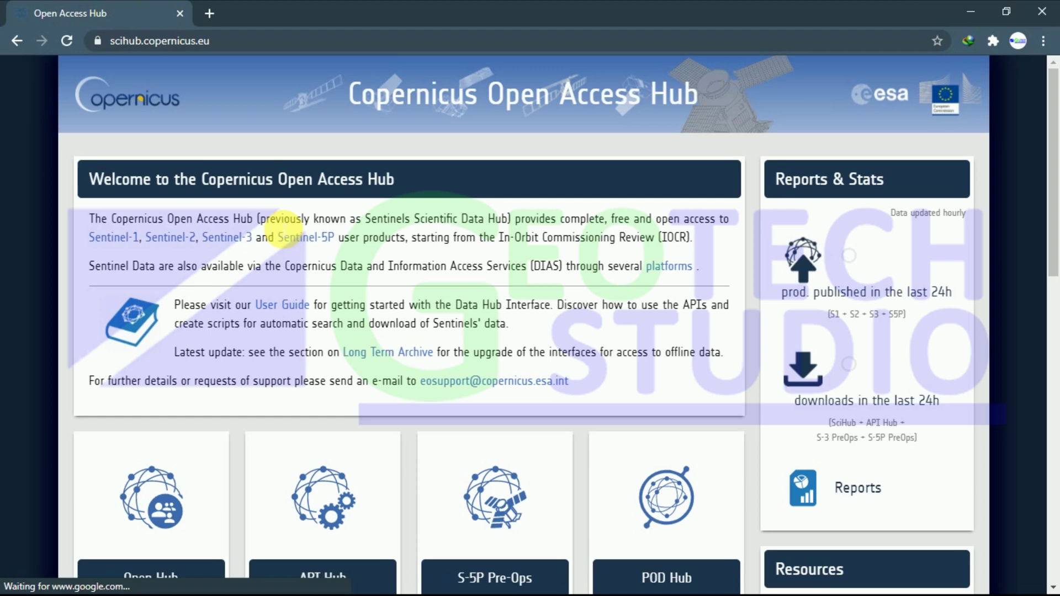
scroll(107, 295, "down", 2)
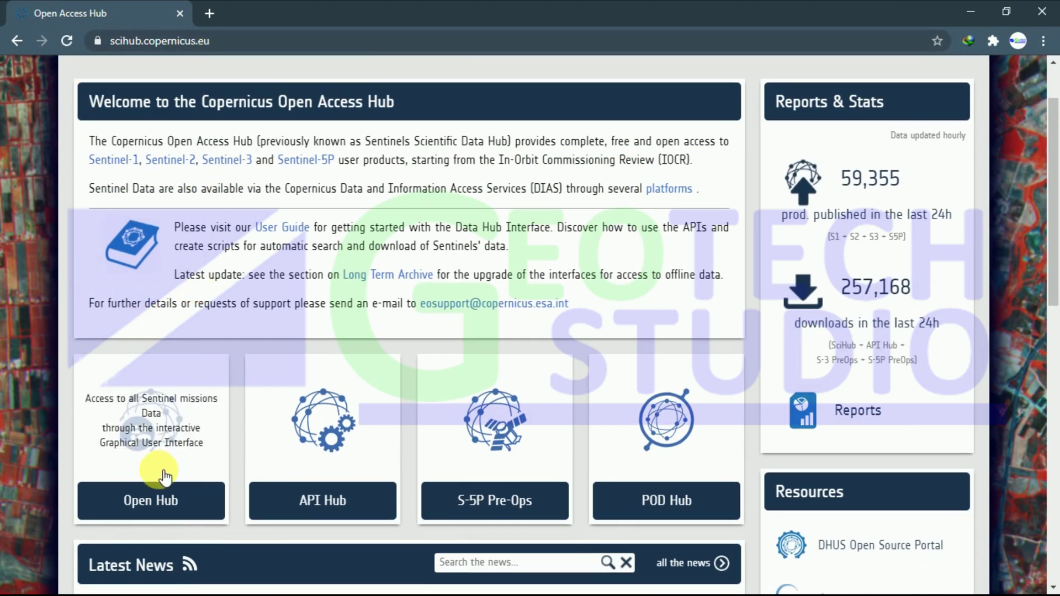
scroll(610, 444, "down", 4)
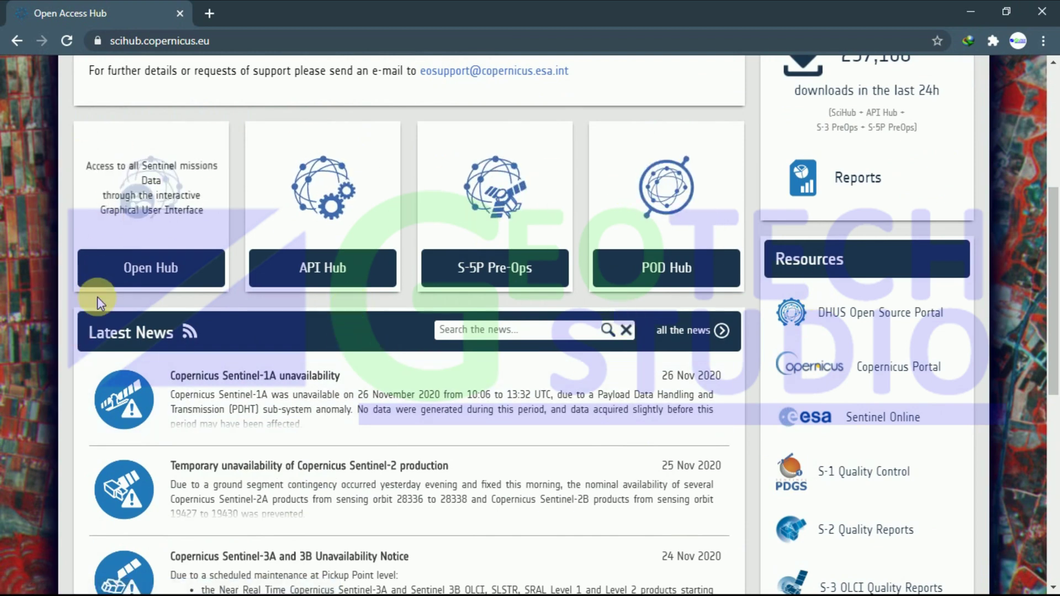
left_click(127, 276)
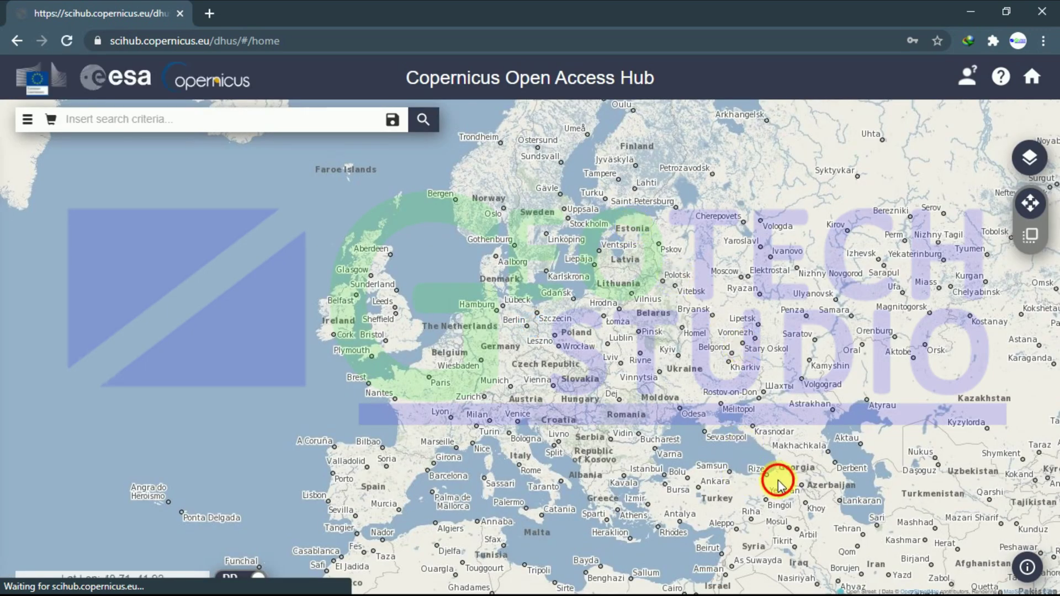
Move the map from Europe to central Nepal, centred on Narayangarh between Gorkha, Kathmandu and Hetauda.
left_click_drag(779, 485, 426, 277)
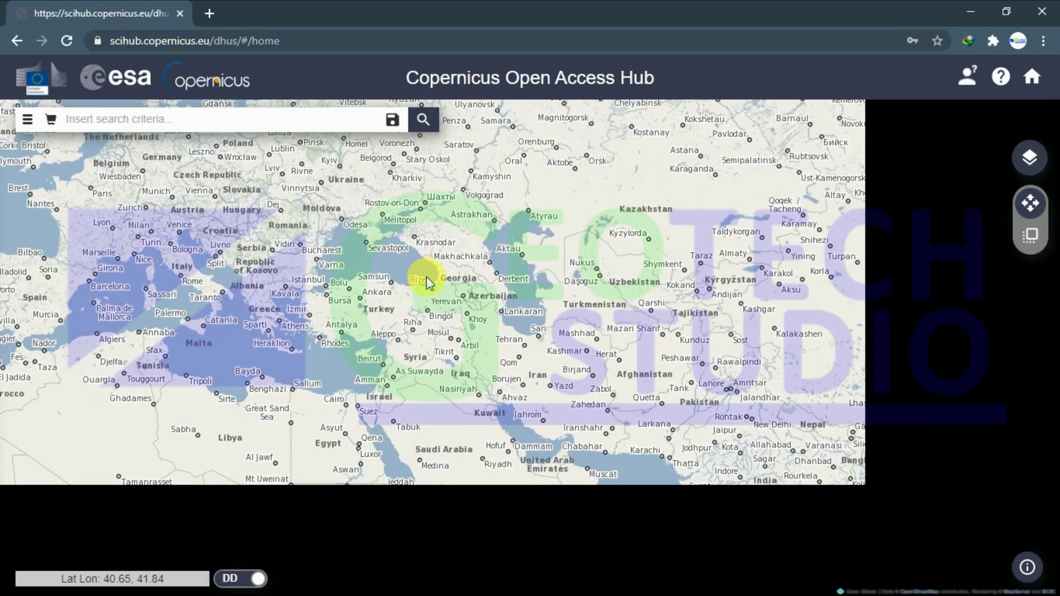
left_click_drag(708, 495, 393, 308)
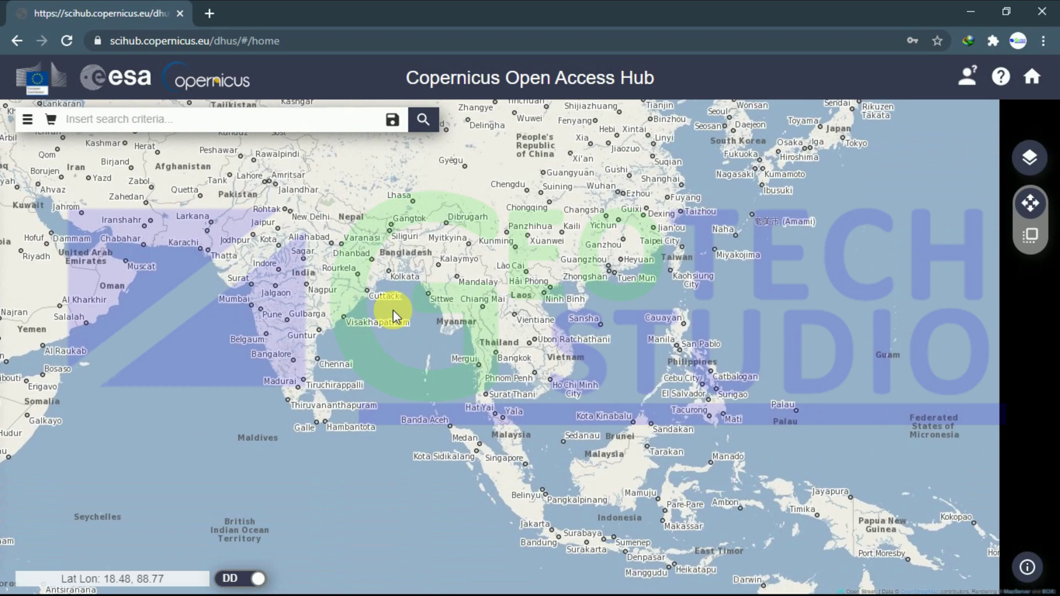
scroll(442, 315, "up", 3)
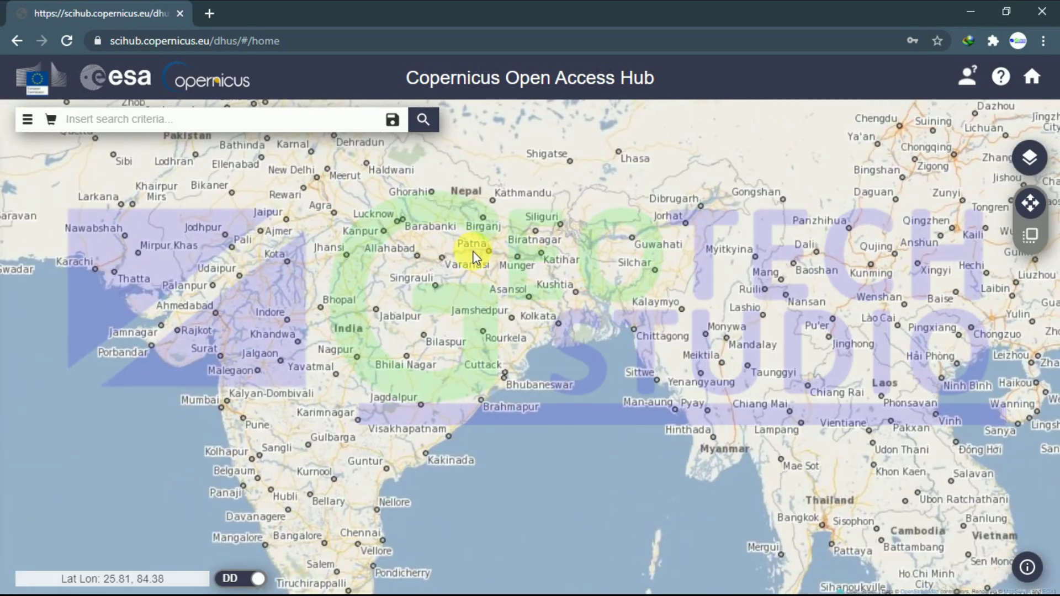
scroll(447, 284, "up", 4)
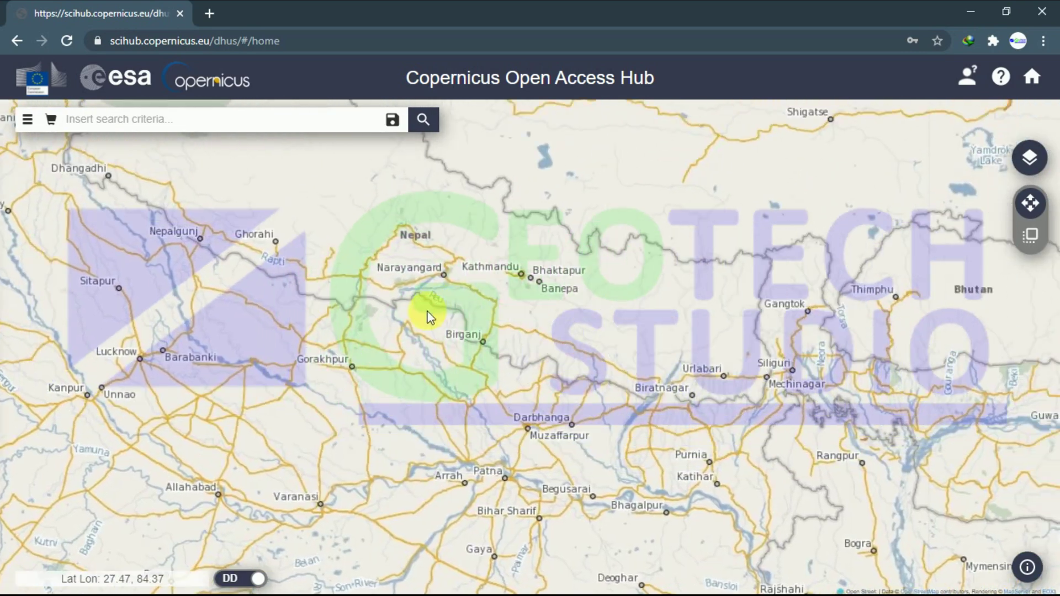
left_click_drag(348, 362, 367, 403)
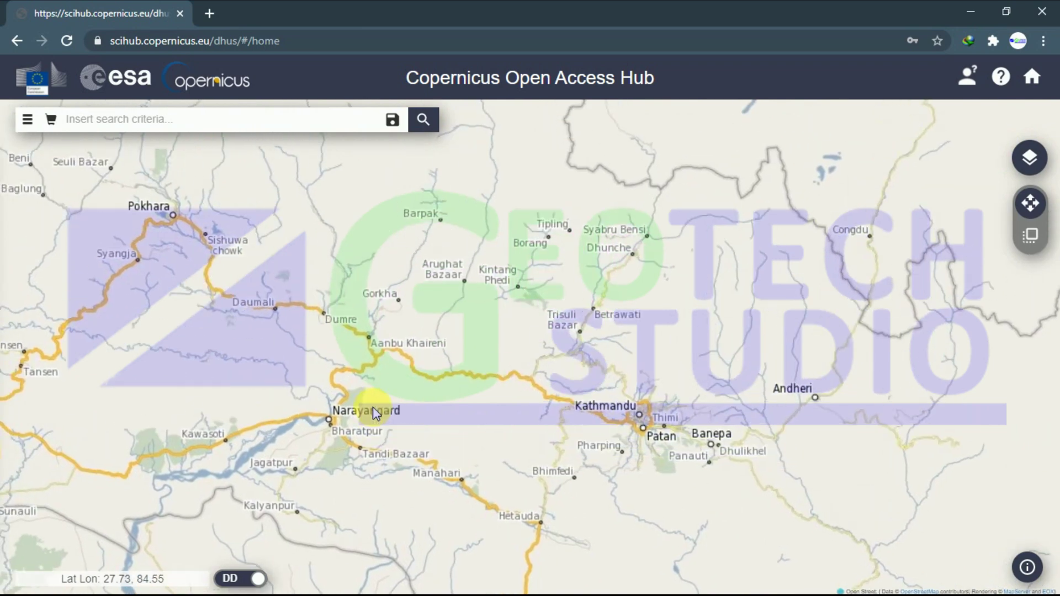
scroll(382, 403, "up", 1)
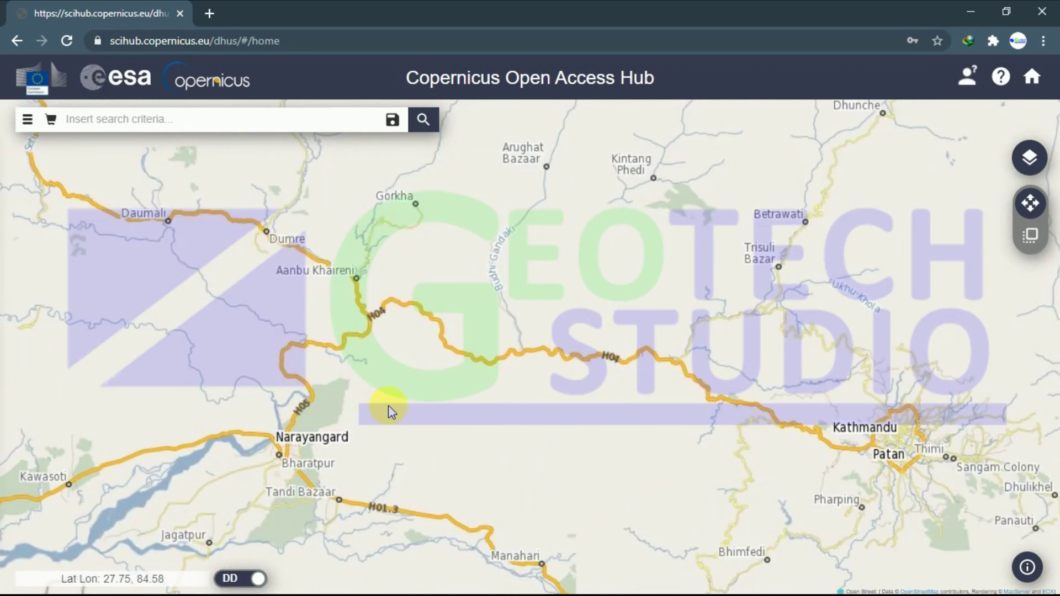
left_click_drag(516, 374, 533, 337)
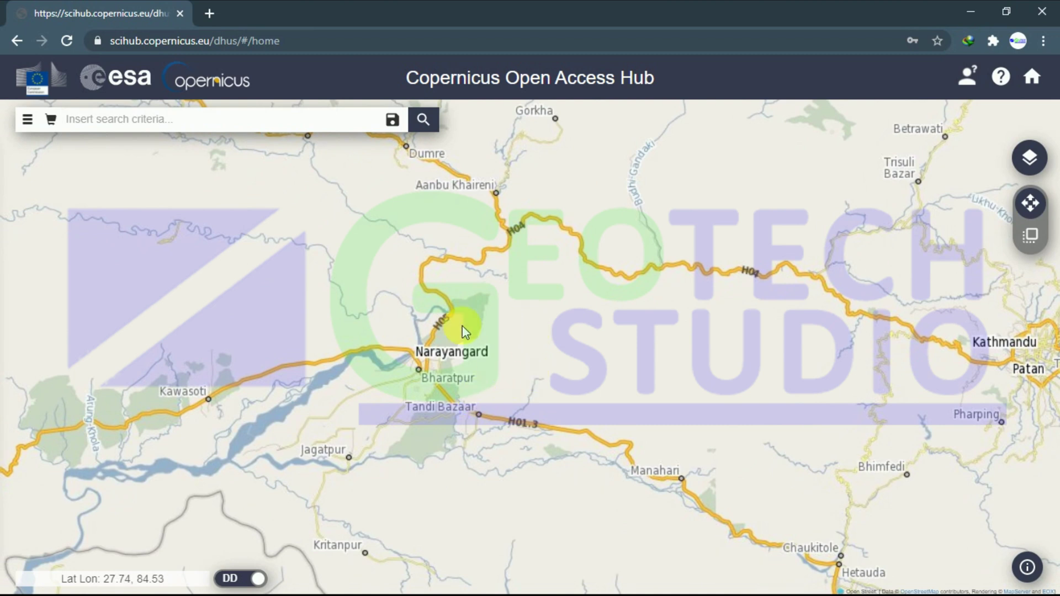
Draw a four-cornered area of interest on the map just east of Narayangard.
left_click(1031, 236)
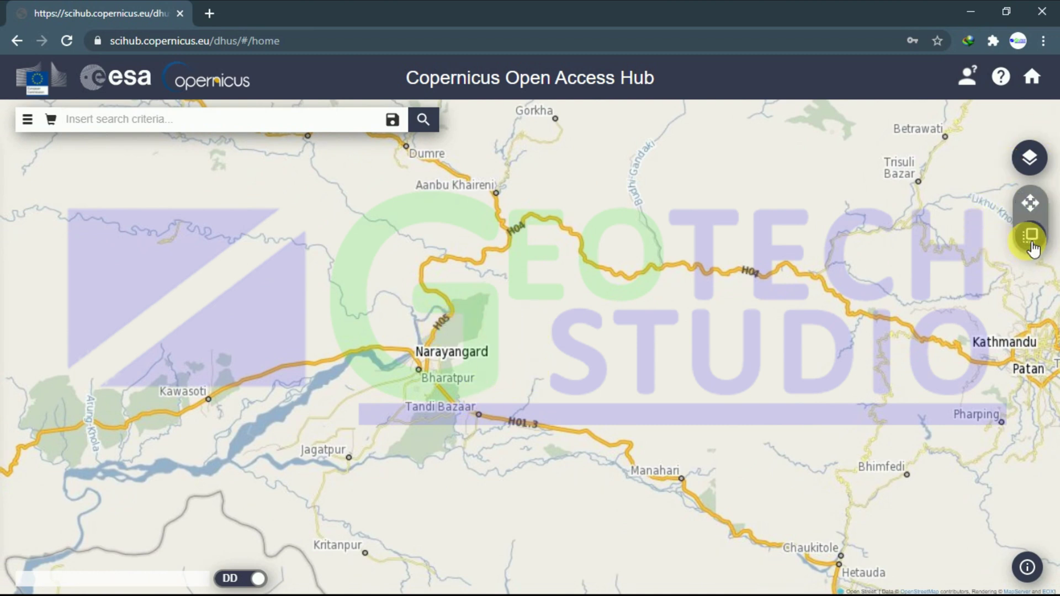
left_click(519, 271)
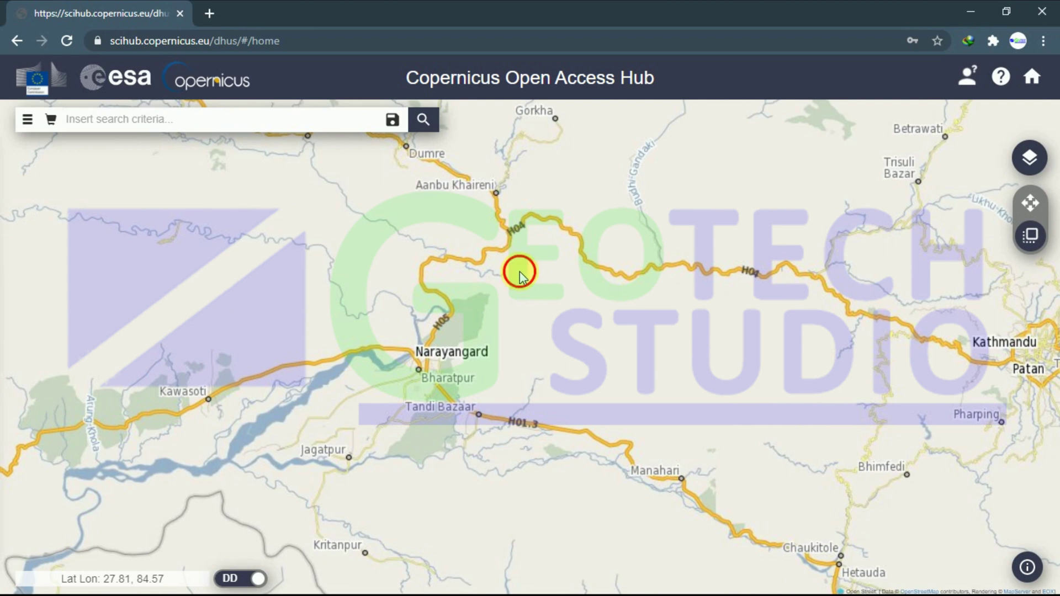
left_click(504, 375)
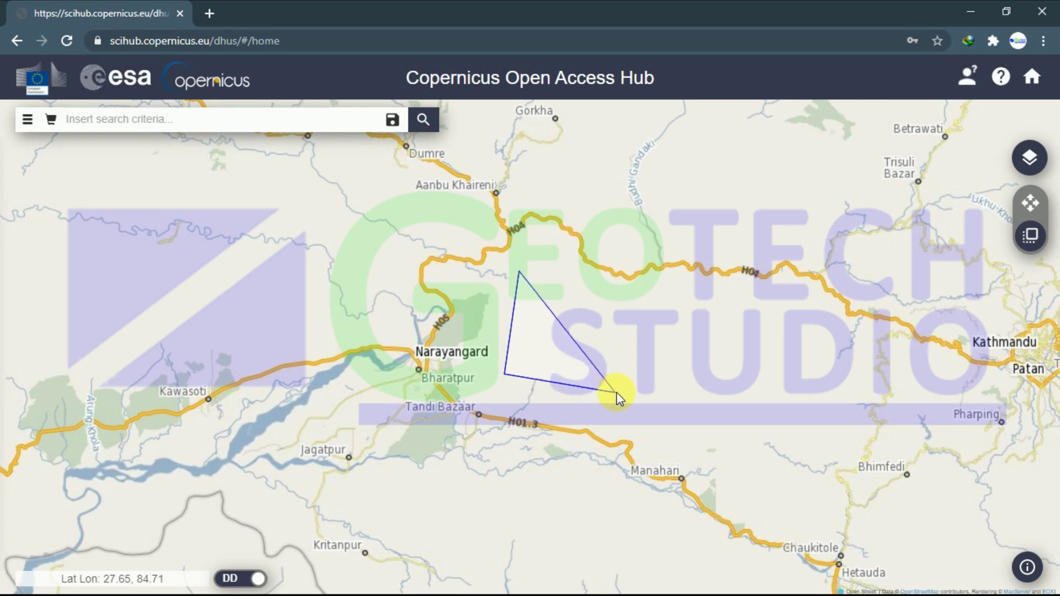
left_click(624, 387)
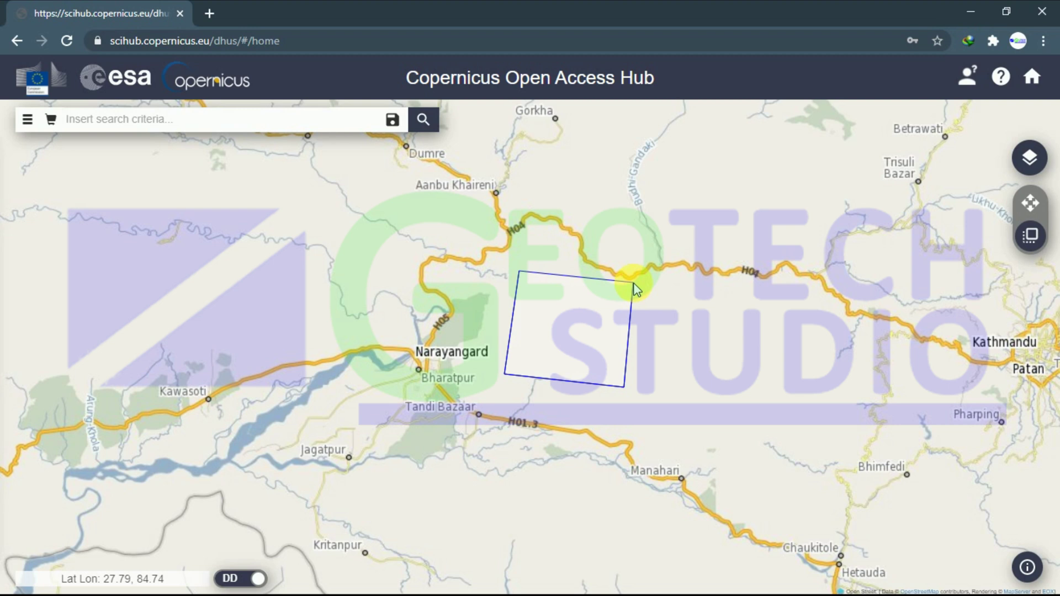
left_click(634, 283)
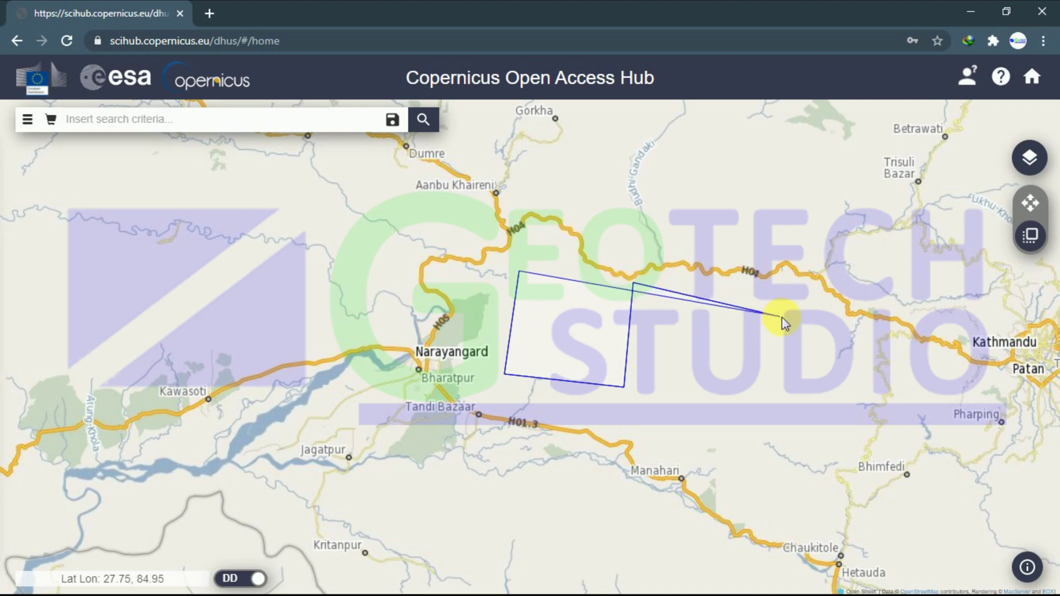
double_click(571, 284)
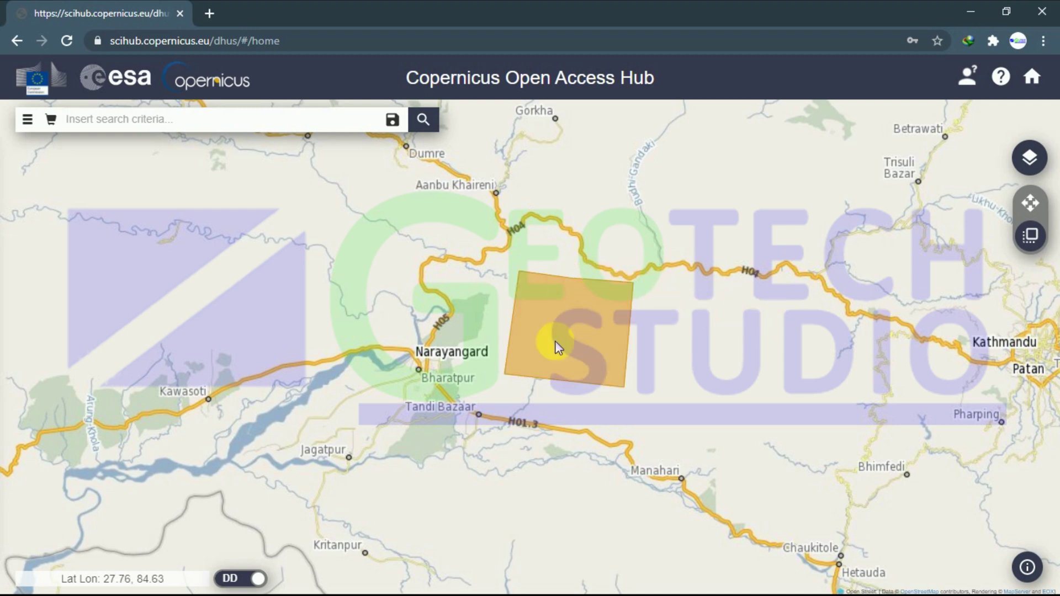
In advanced search, set the Sentinel-2 mission's product type to S2MSI2A (Level-2A).
left_click(28, 119)
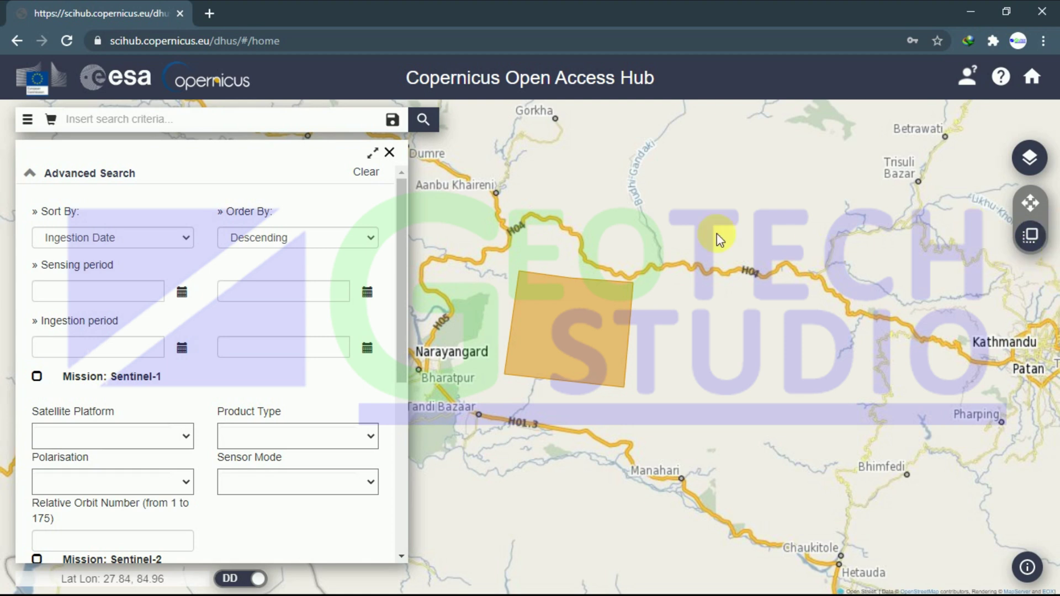
left_click(371, 436)
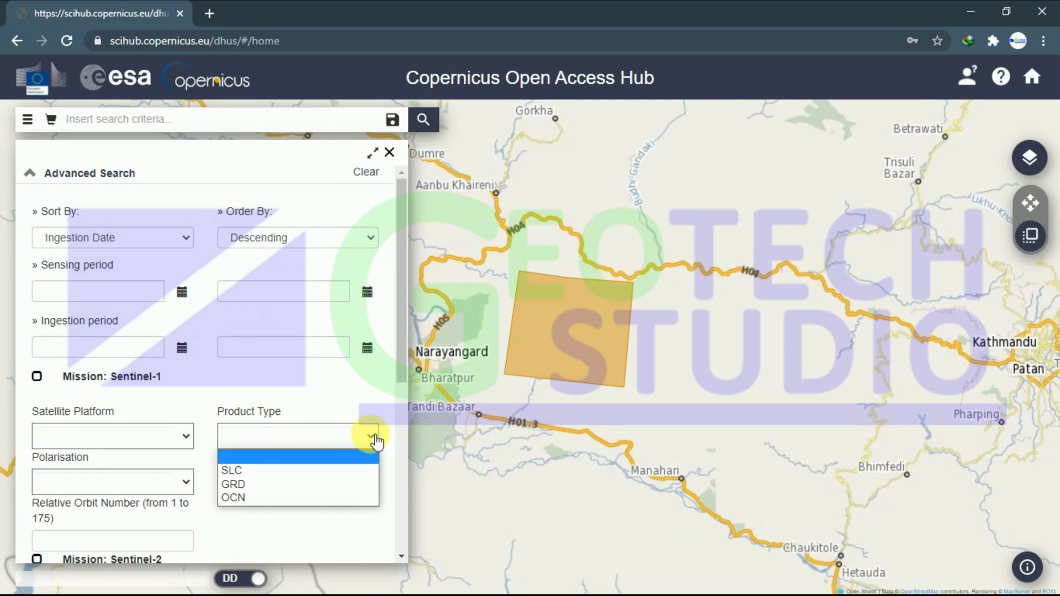
left_click(289, 392)
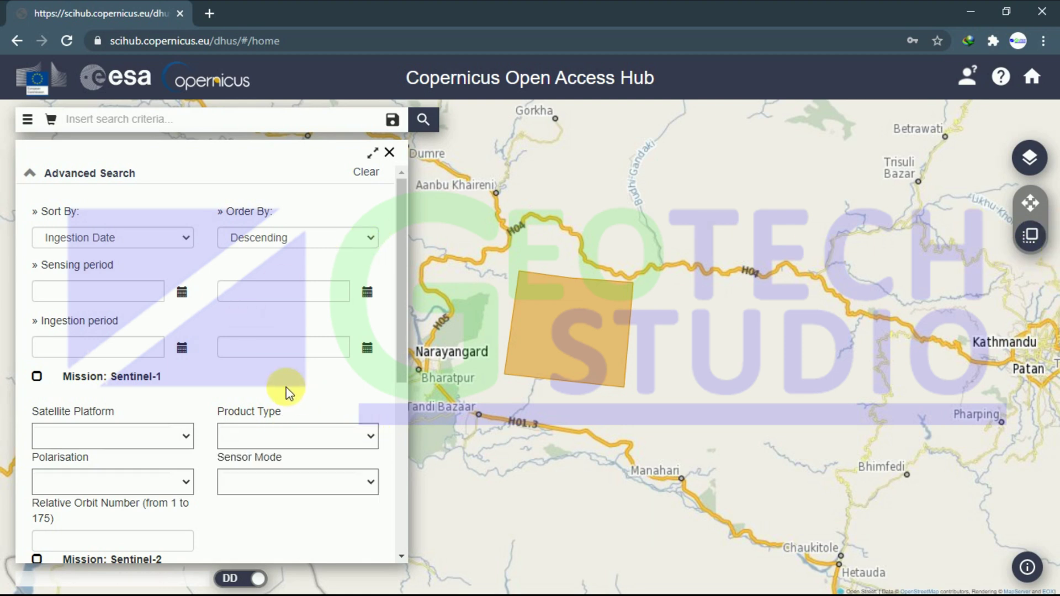
scroll(288, 392, "down", 3)
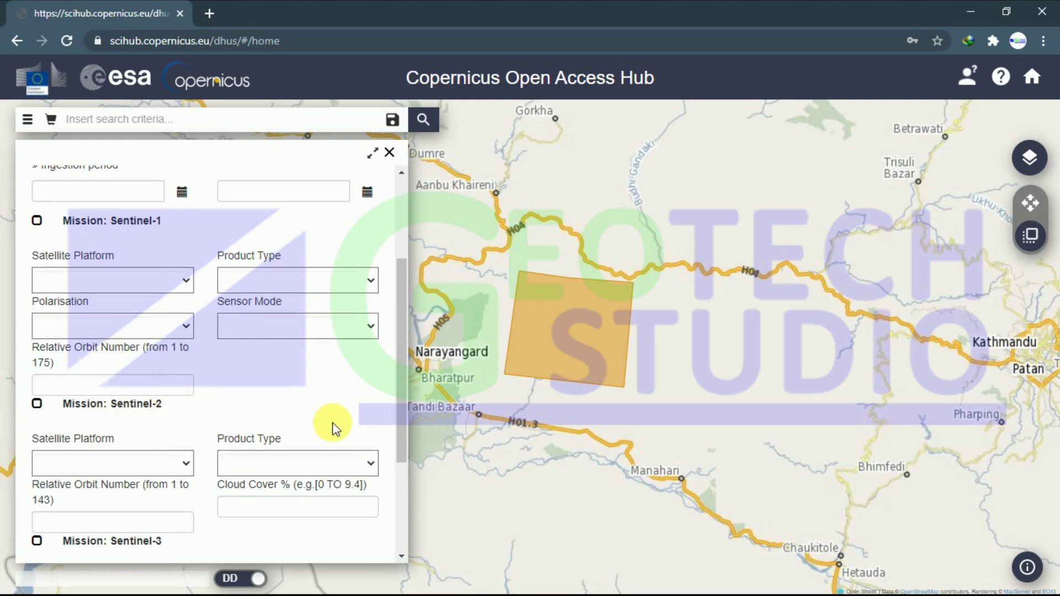
scroll(334, 428, "down", 2)
left_click(370, 387)
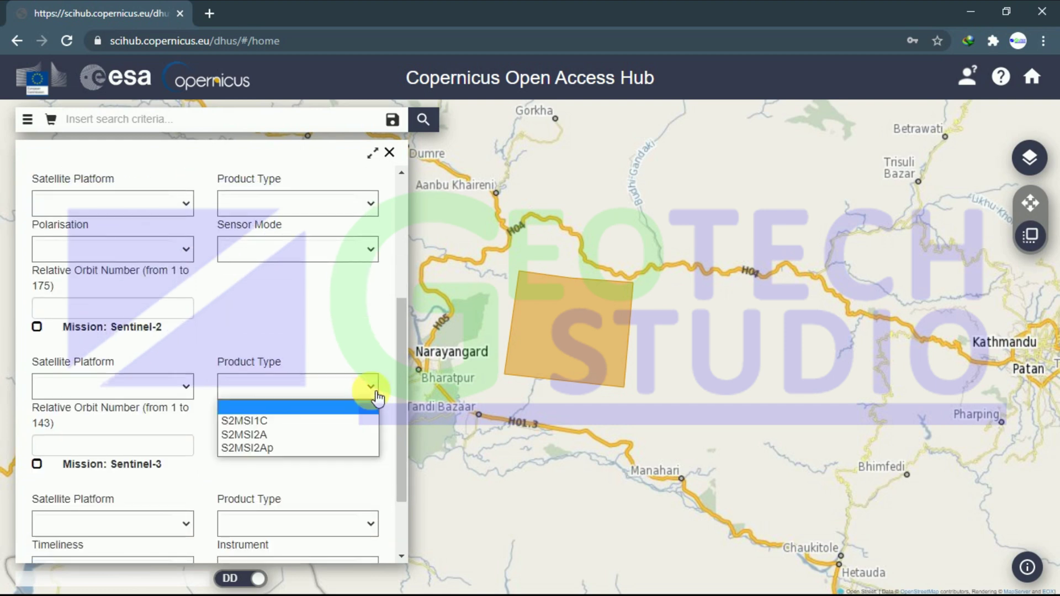
left_click(246, 437)
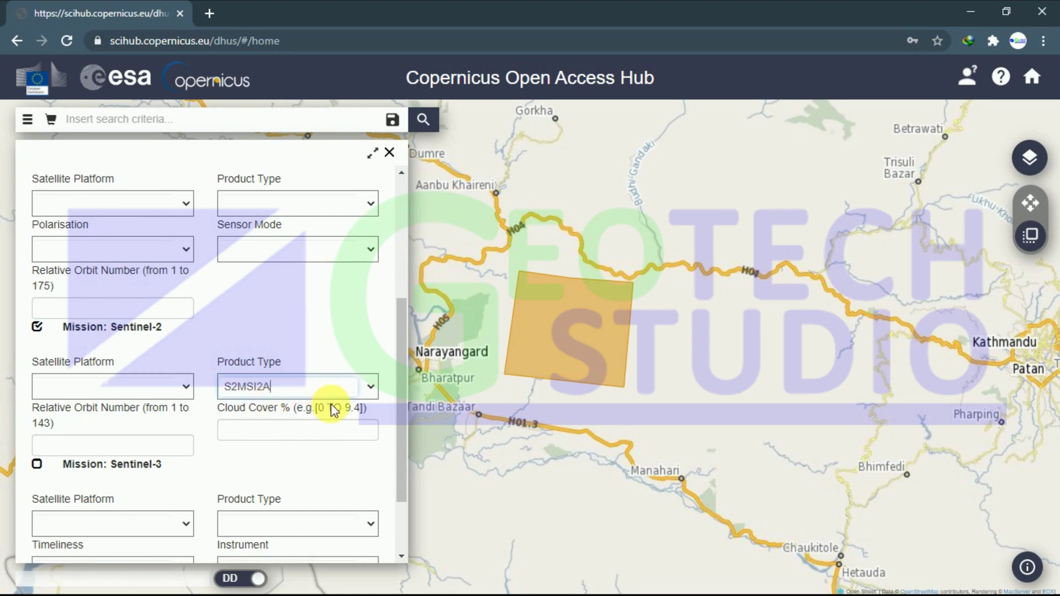
Log in to the hub when the product search requires it.
left_click(423, 118)
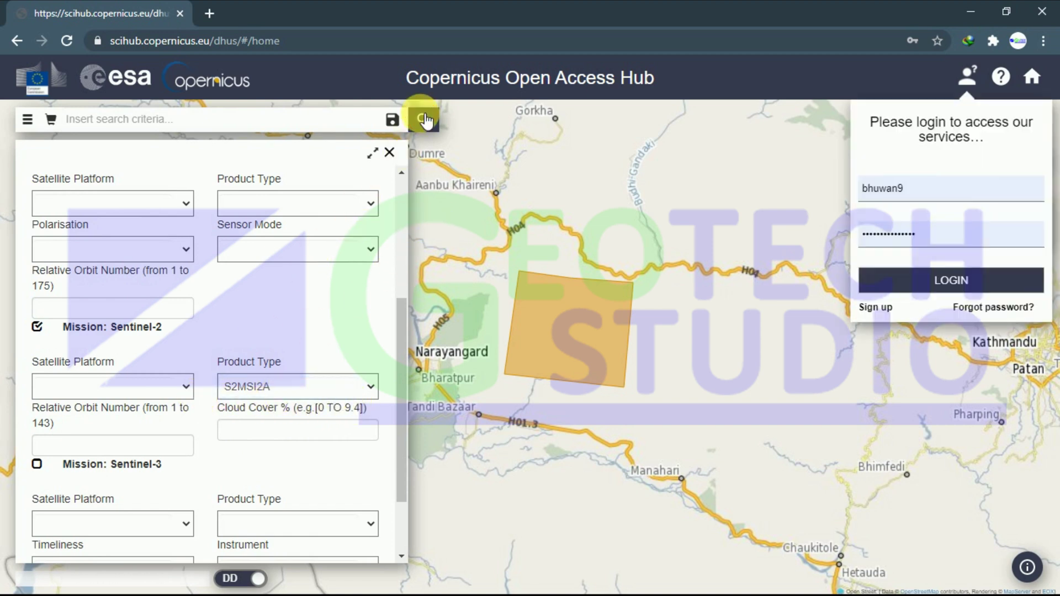
left_click(919, 281)
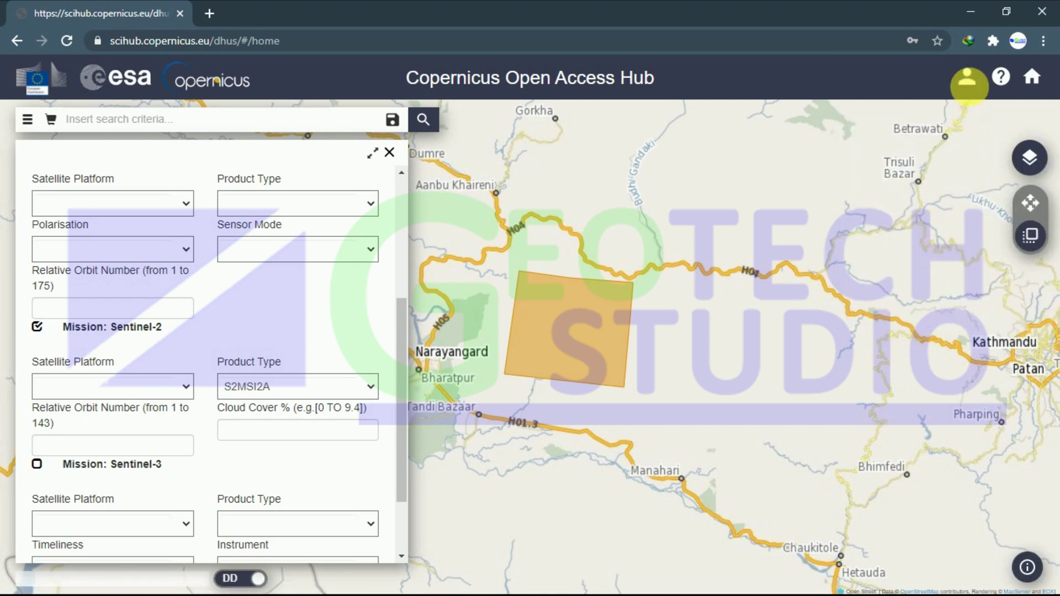
left_click(424, 120)
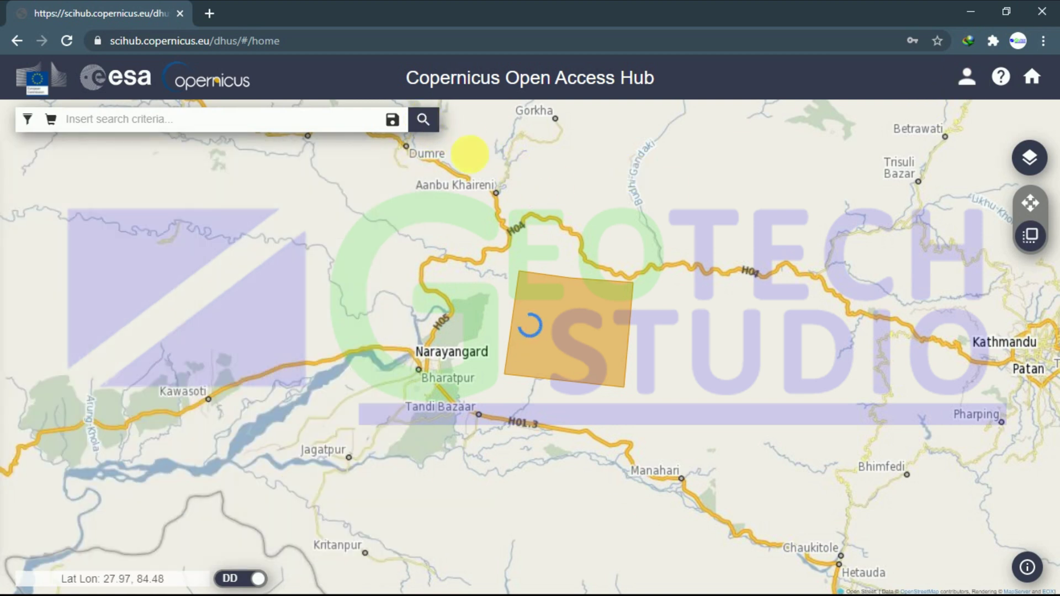
Run the search over the drawn area, returning 143 Sentinel-2 MSIL2A products.
left_click(960, 80)
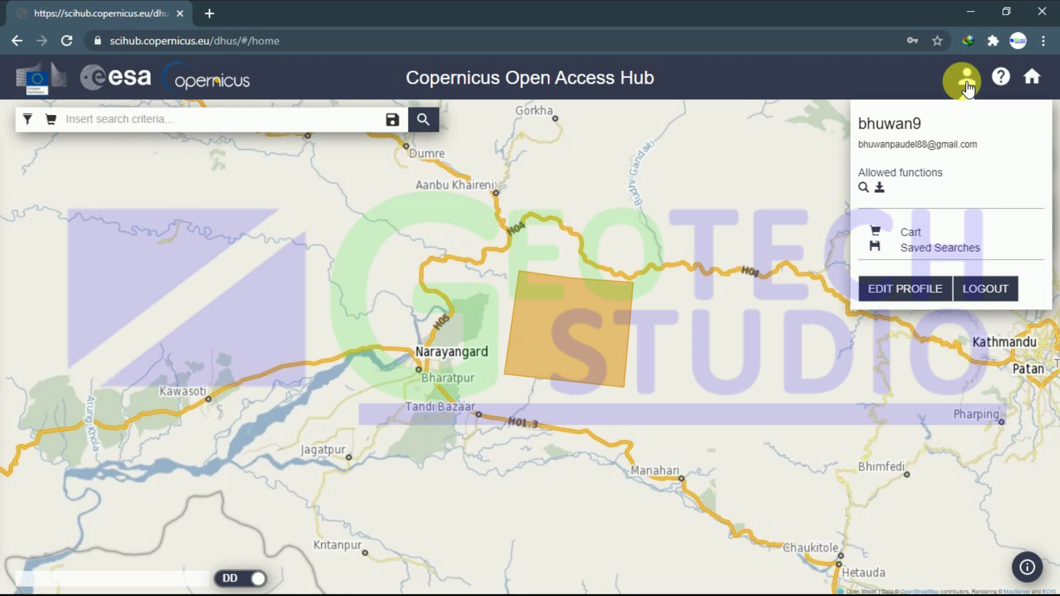
left_click(967, 77)
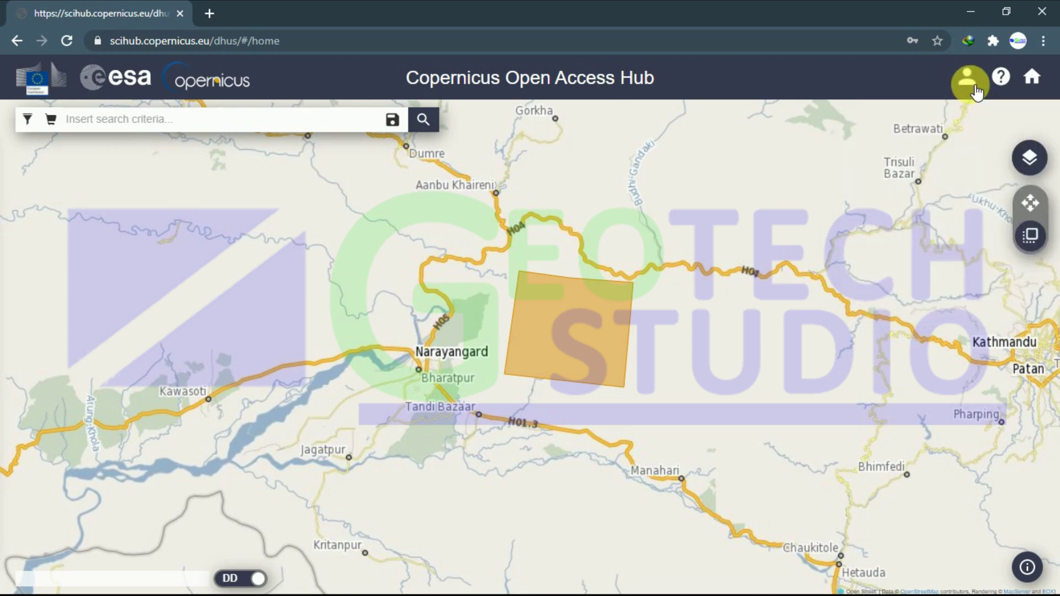
left_click(968, 78)
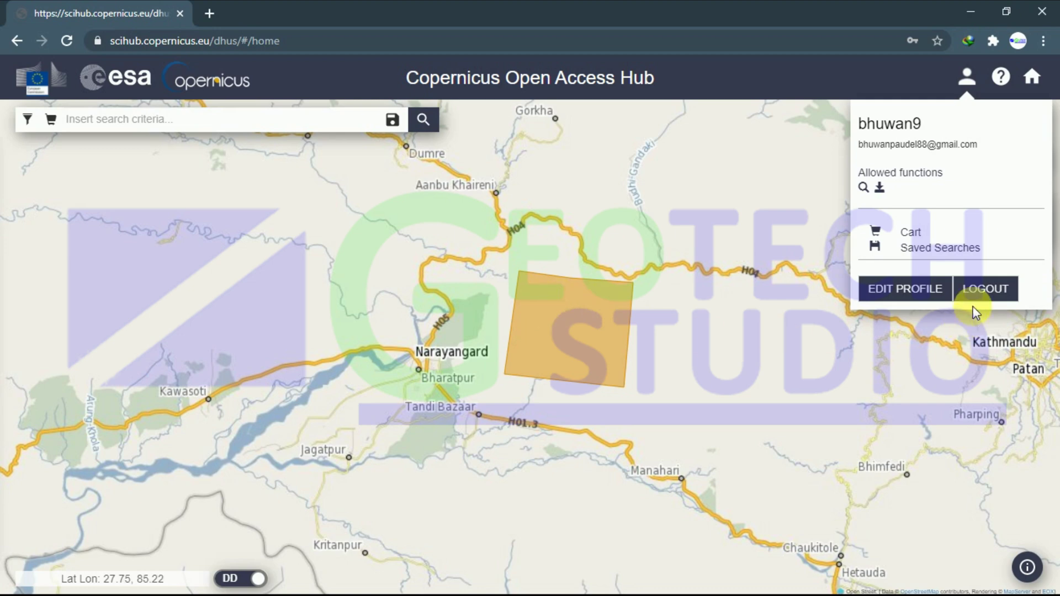
left_click(967, 80)
left_click(968, 79)
key("Return")
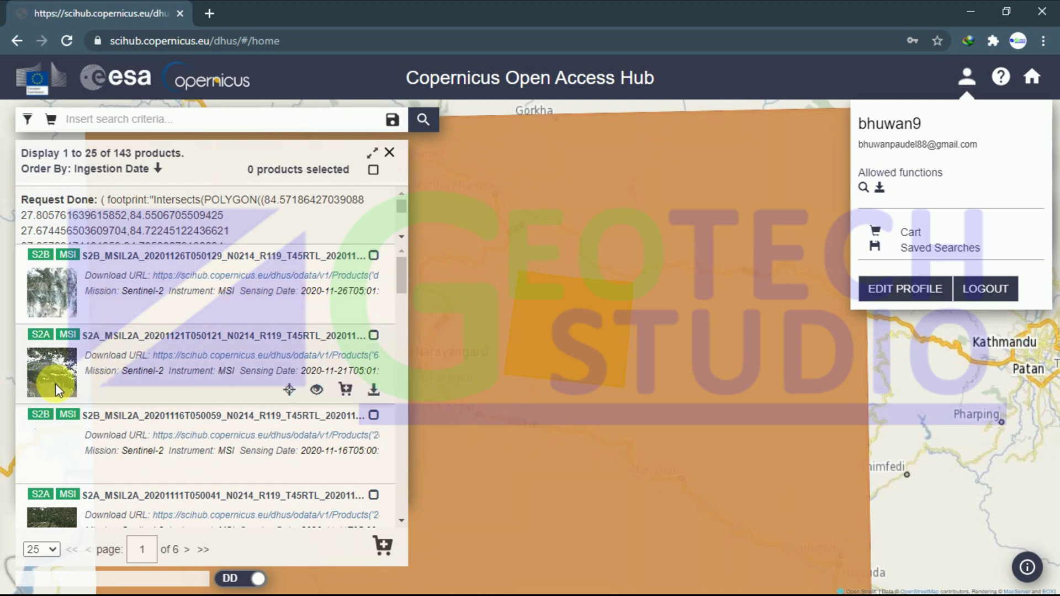
scroll(57, 383, "down", 4)
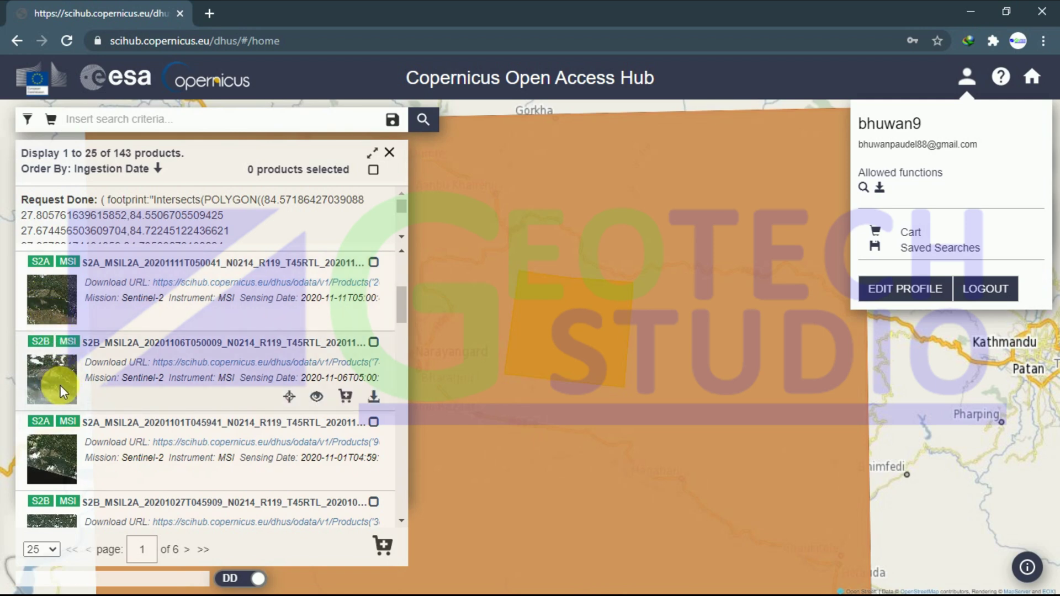
scroll(65, 392, "down", 1)
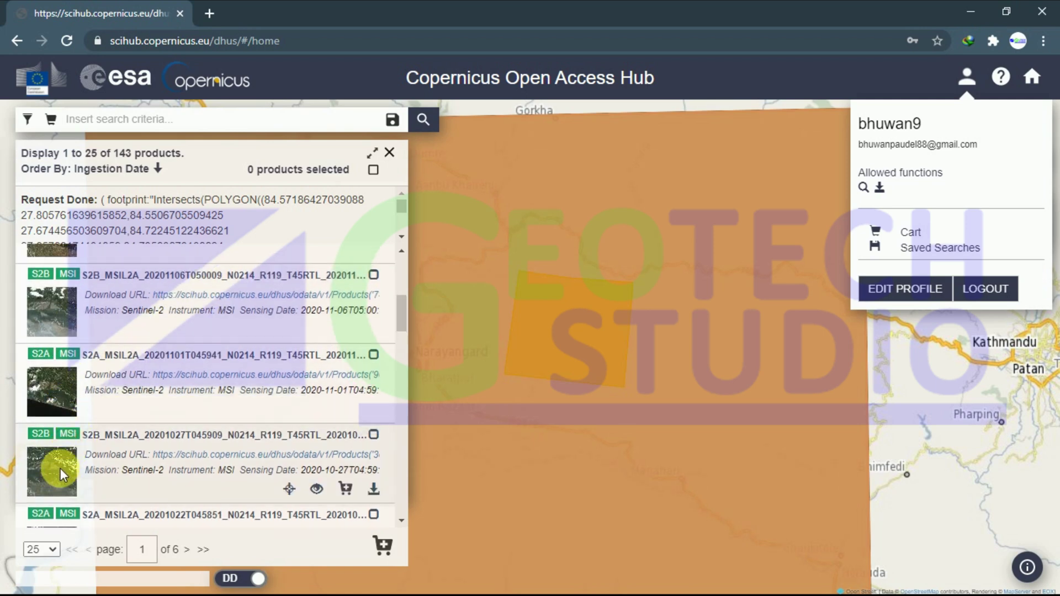
scroll(56, 386, "up", 3)
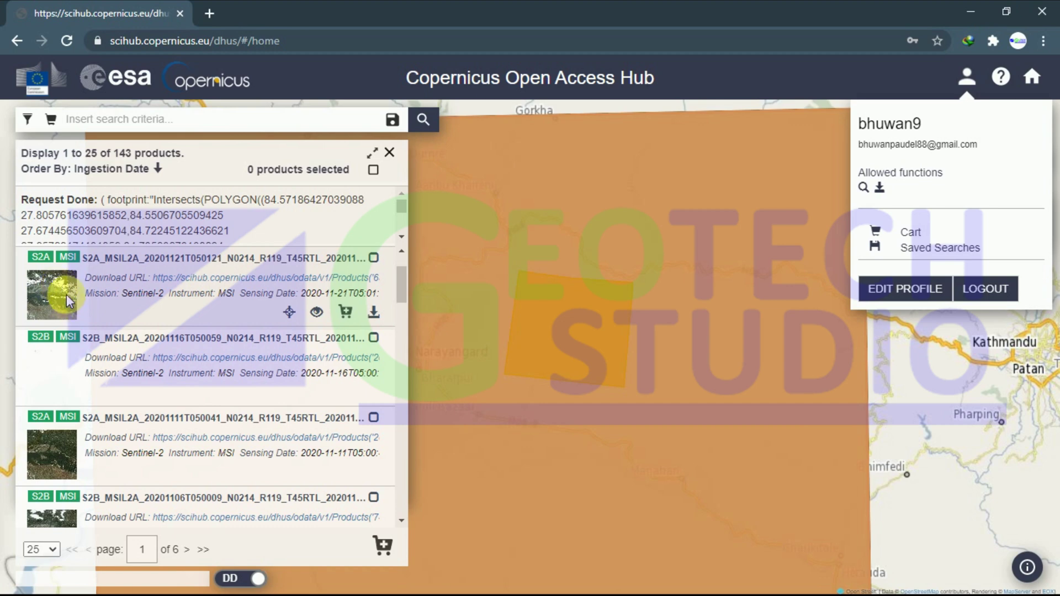
scroll(56, 486, "down", 2)
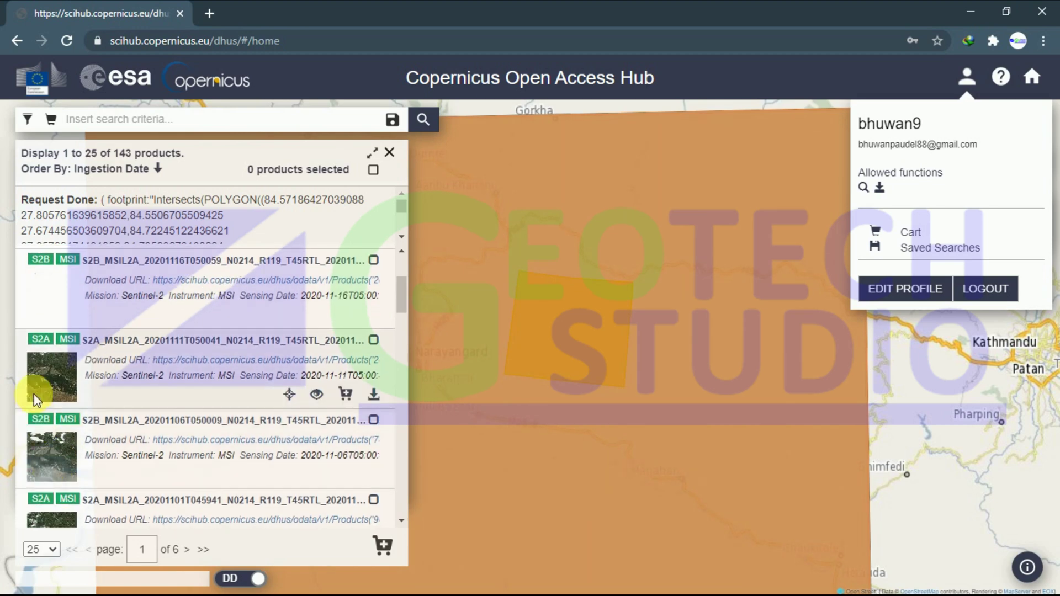
scroll(54, 381, "down", 1)
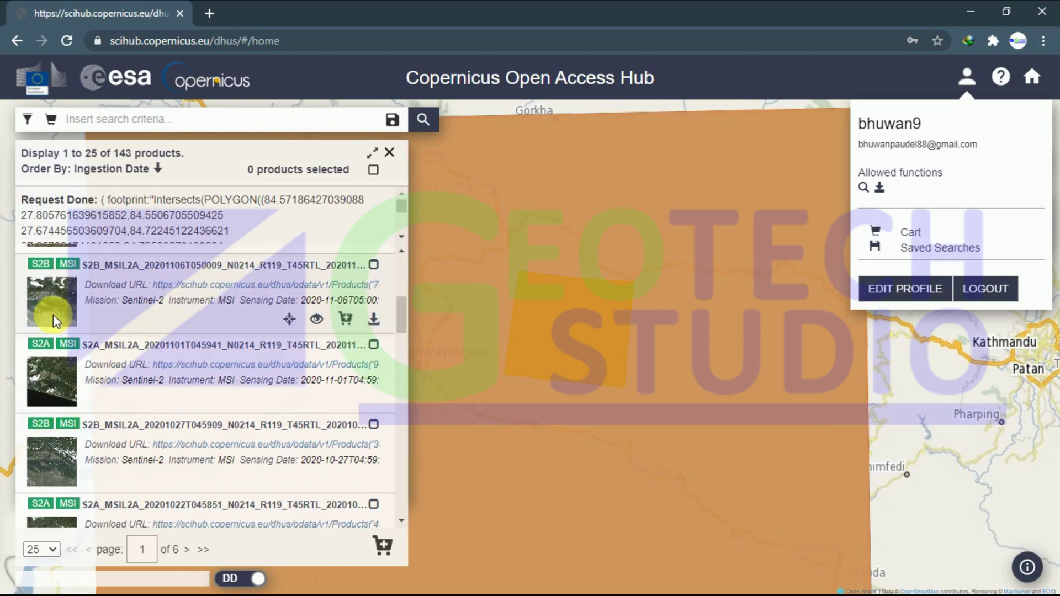
scroll(53, 319, "down", 1)
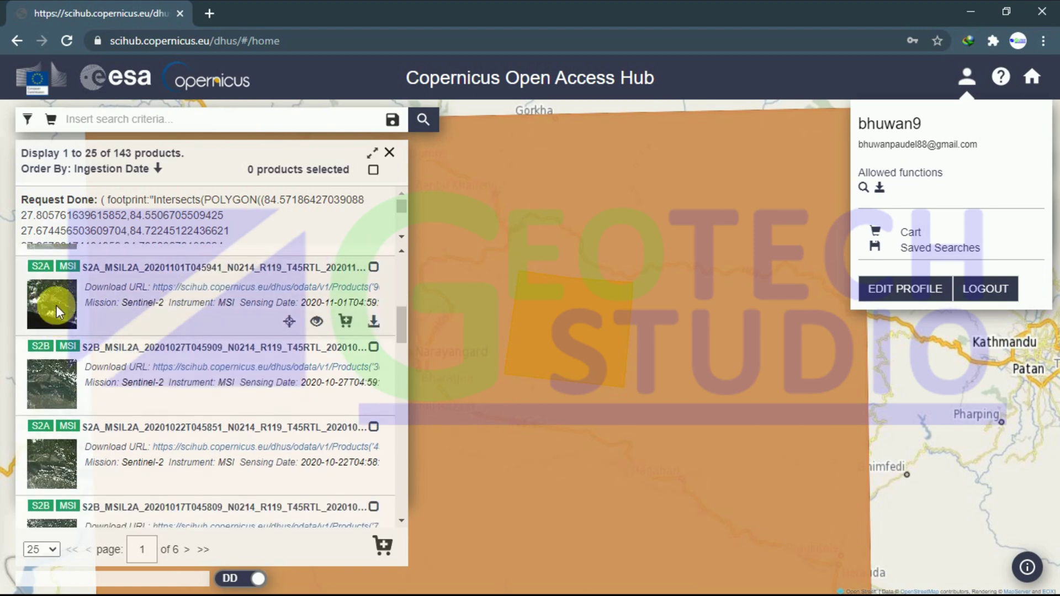
scroll(57, 309, "up", 1)
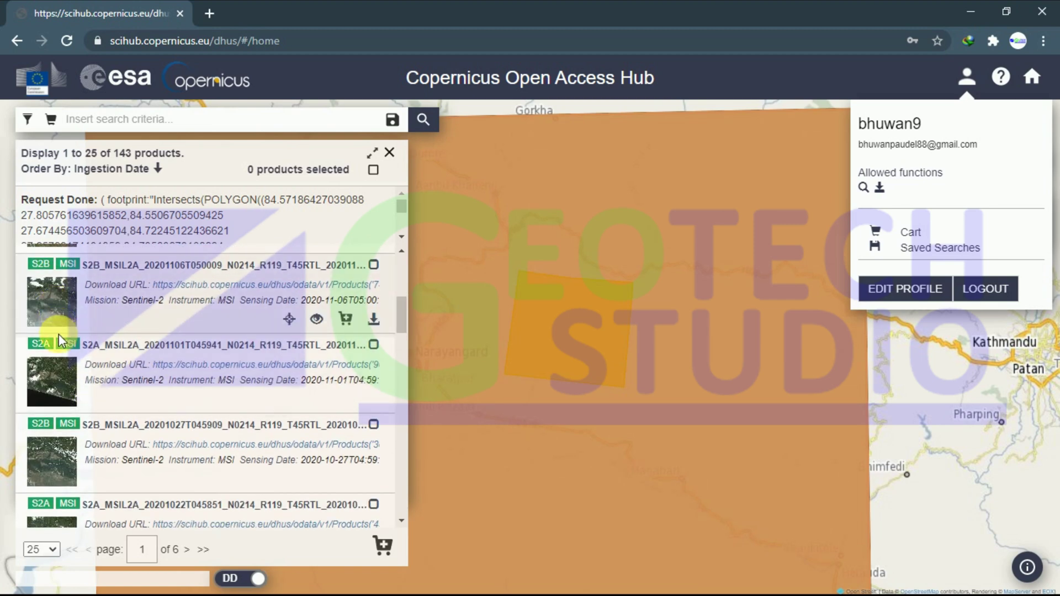
scroll(71, 437, "down", 2)
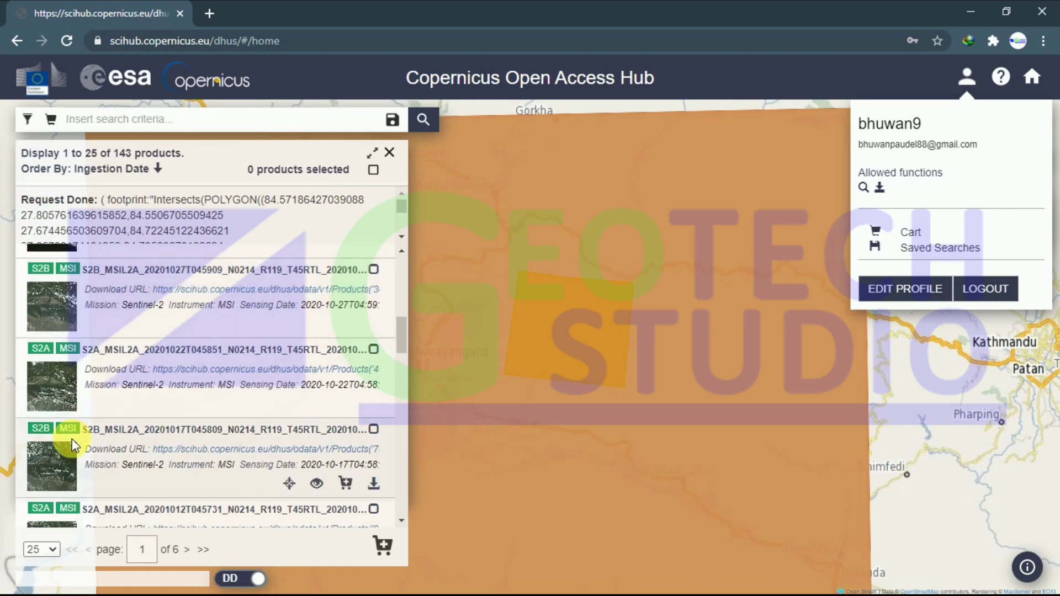
scroll(72, 442, "up", 2)
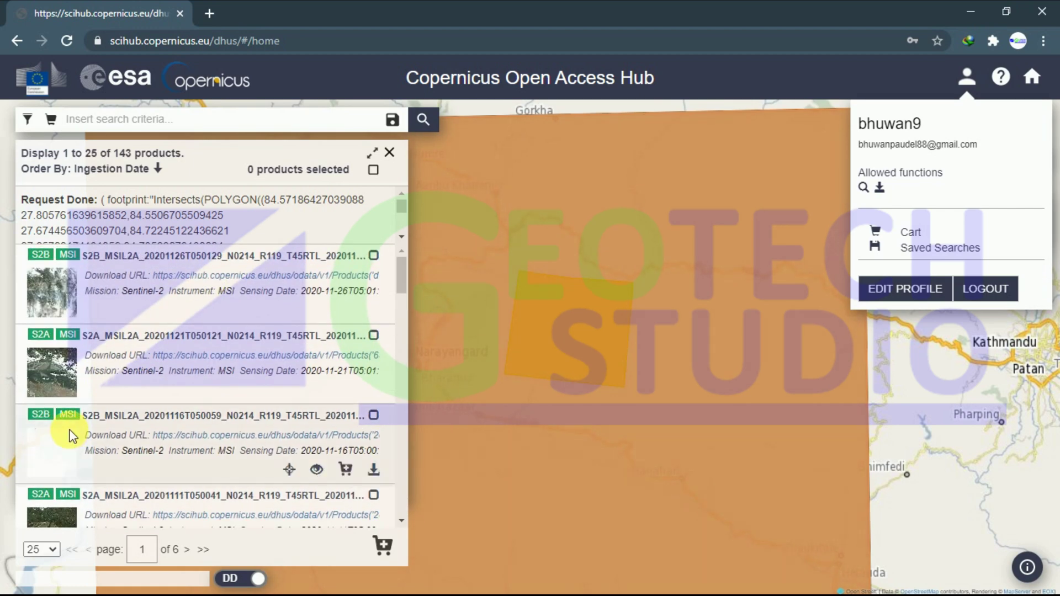
scroll(49, 387, "up", 1)
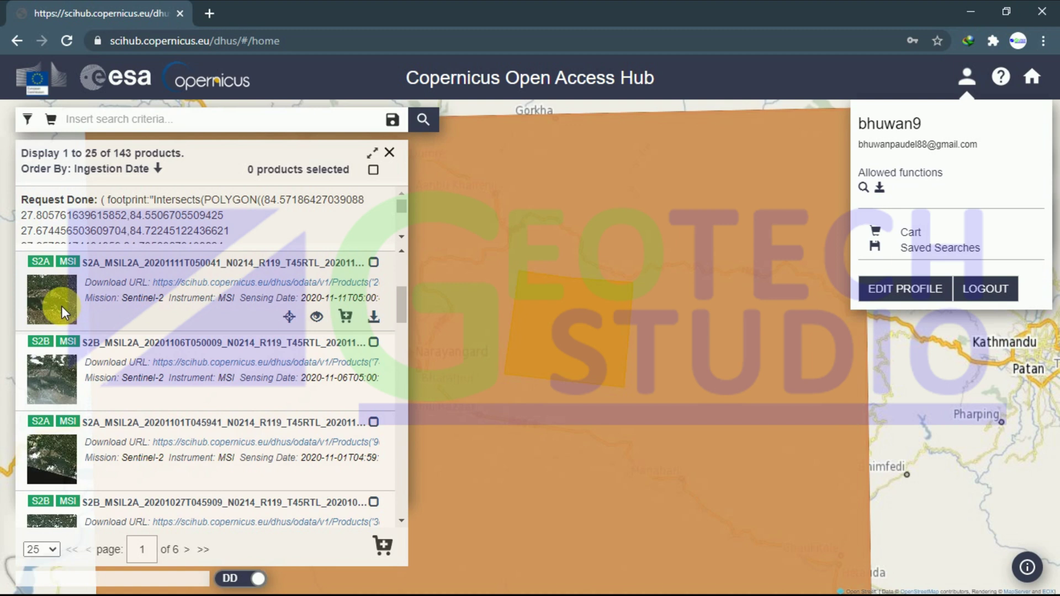
Check the 20201111 S2A_MSIL2A product and view its footprint, quicklook and attributes.
left_click(316, 318)
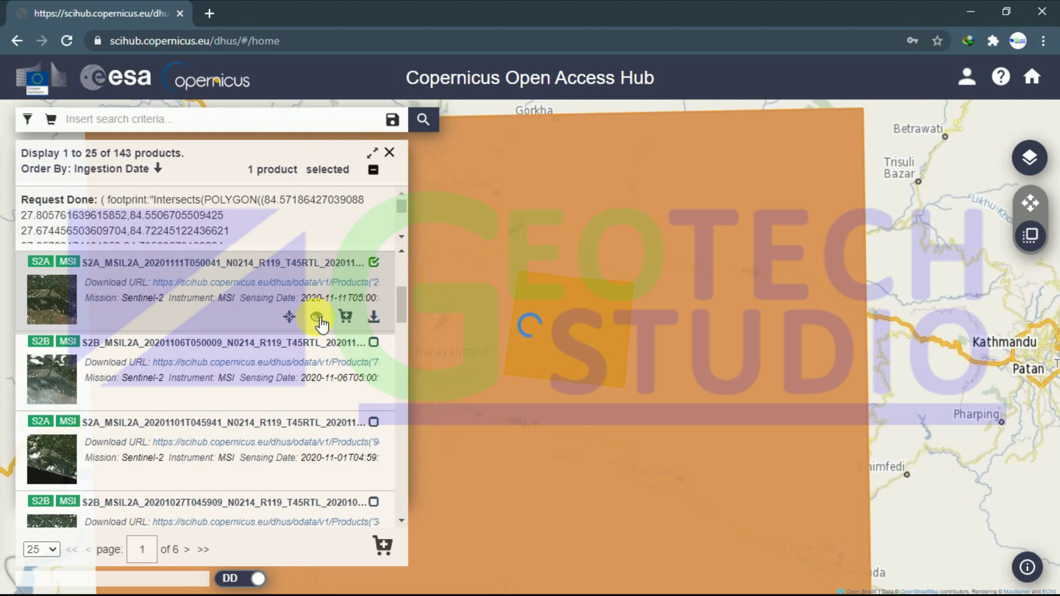
left_click(318, 318)
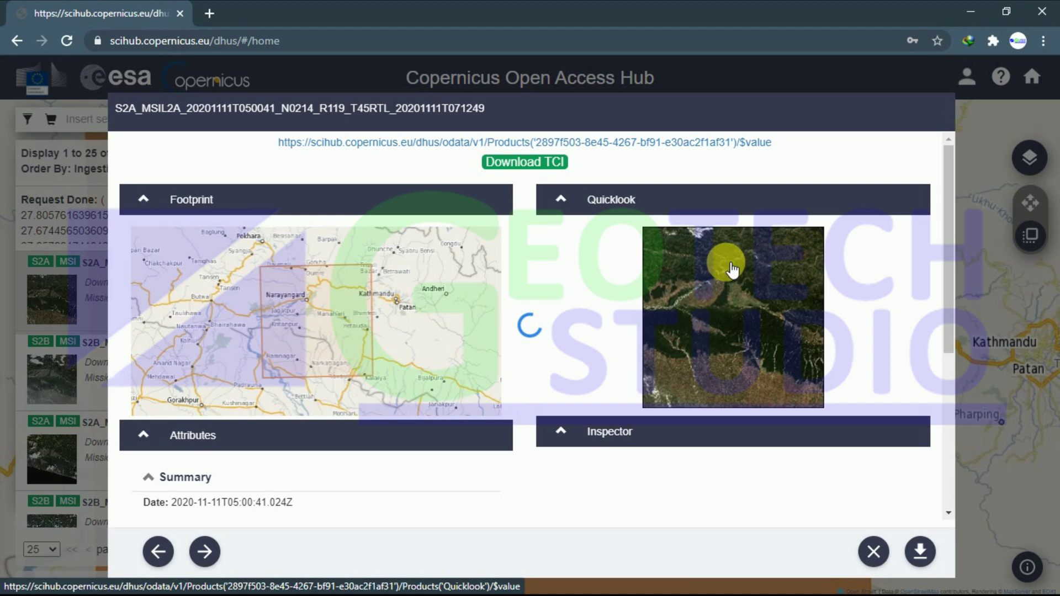
Expand the Product attributes and check the product size of 1.12 GB.
scroll(288, 471, "down", 3)
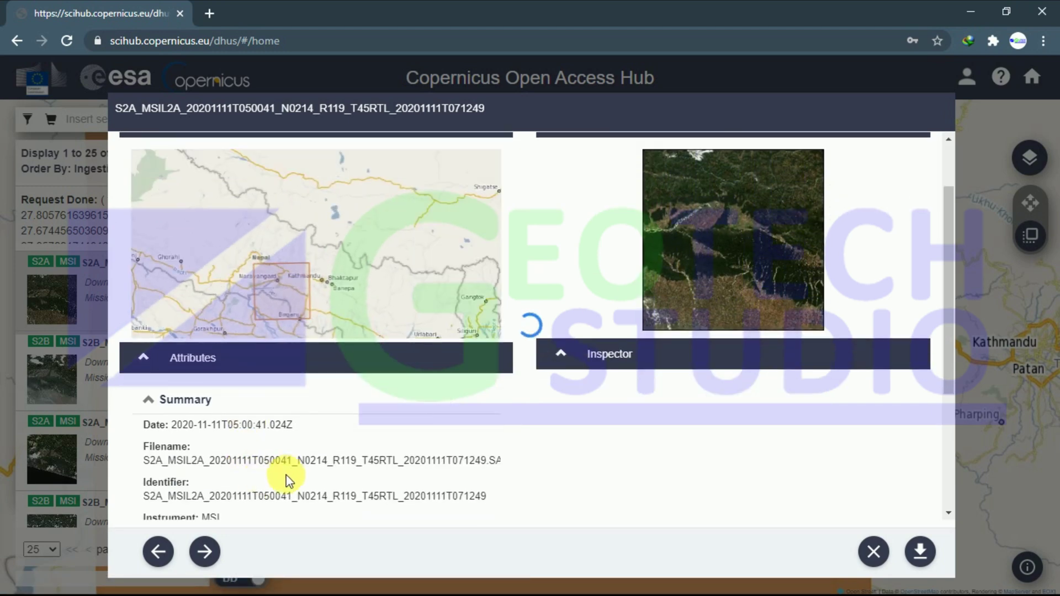
scroll(291, 436, "down", 3)
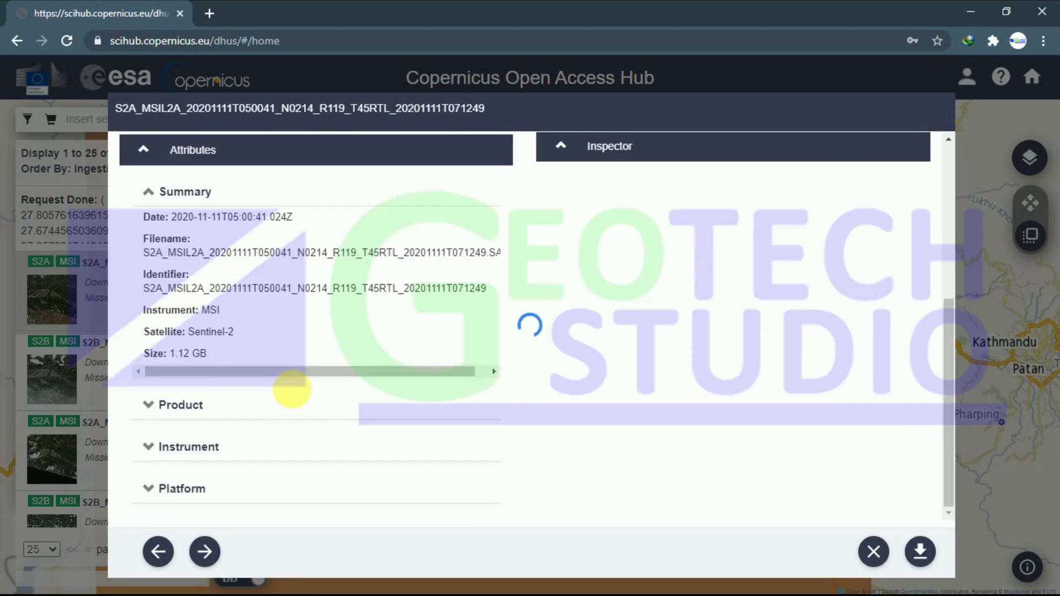
double_click(171, 406)
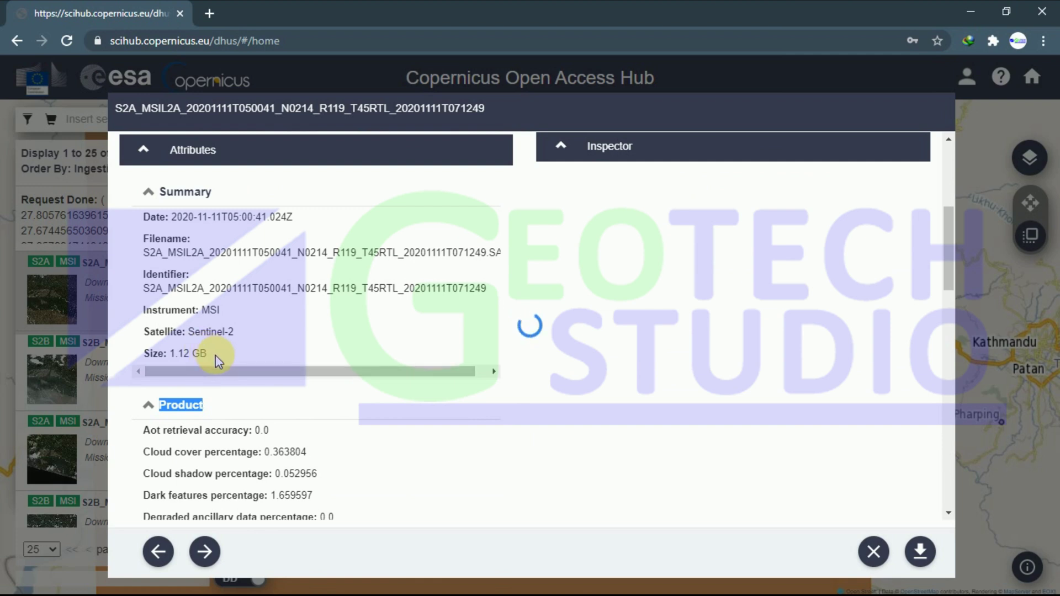
left_click_drag(212, 358, 171, 358)
left_click(640, 382)
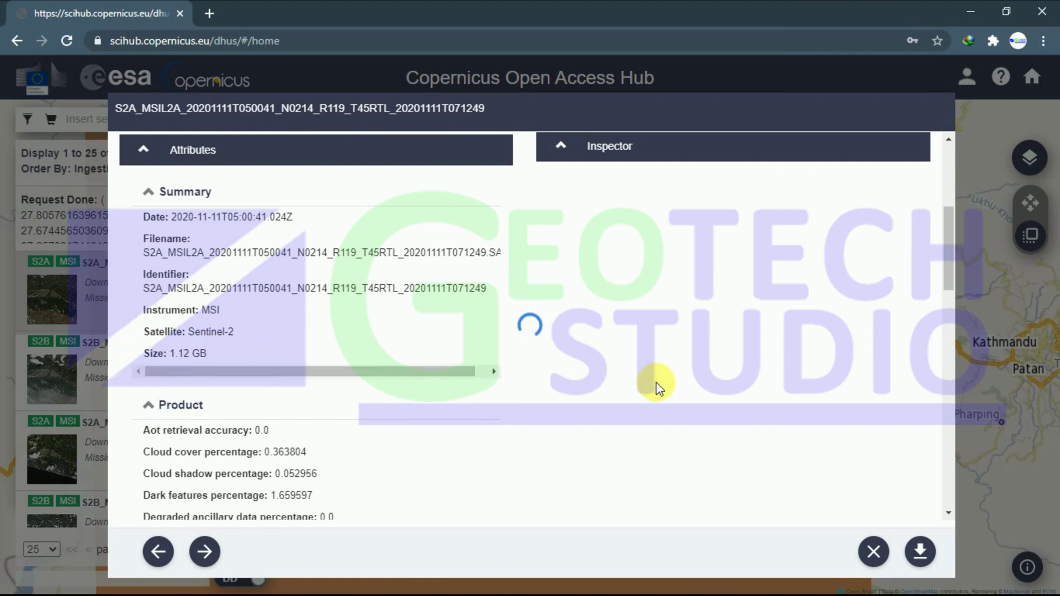
Confirm the 0.363804 cloud cover and the Level-2A processing level in the attributes.
scroll(318, 431, "down", 1)
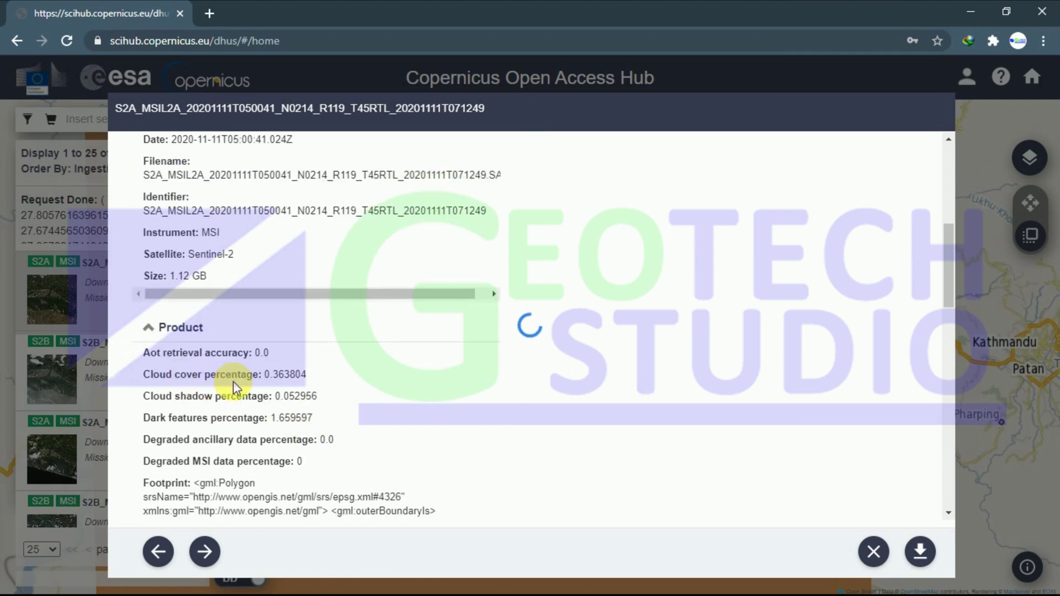
scroll(343, 403, "down", 3)
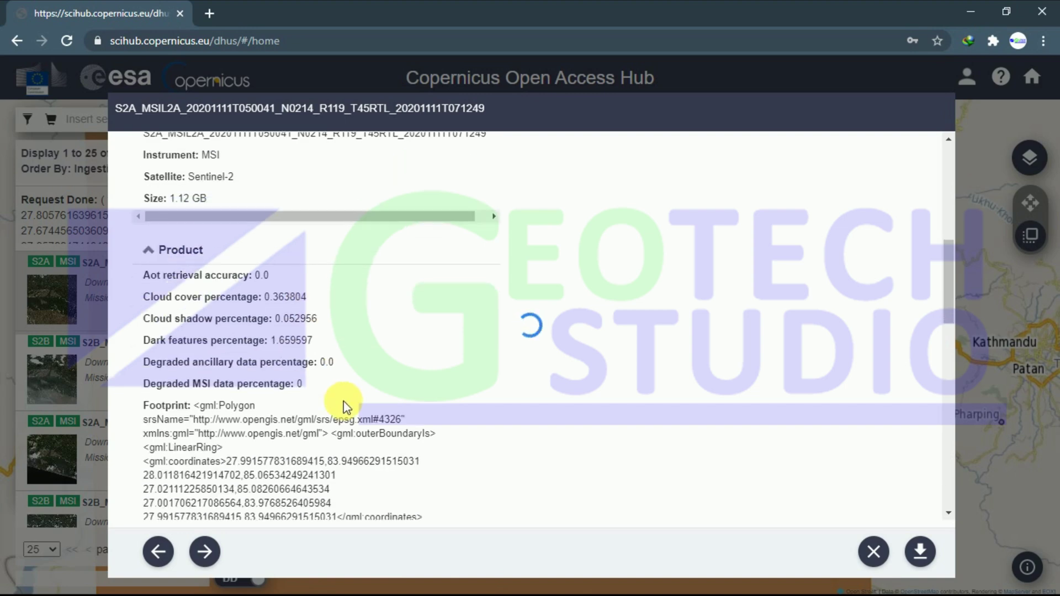
scroll(342, 409, "down", 1)
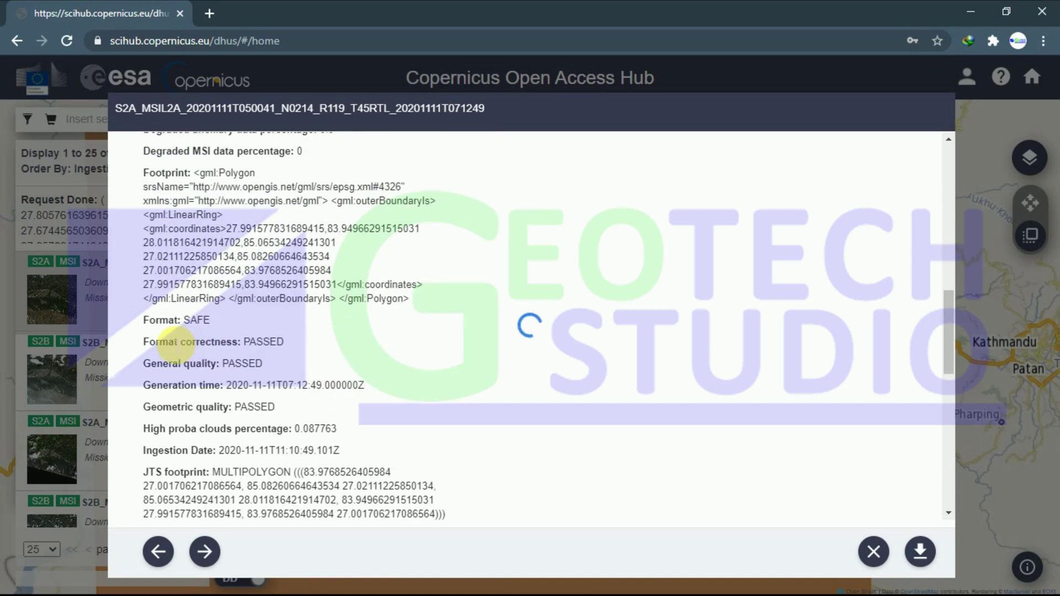
scroll(268, 376, "down", 1)
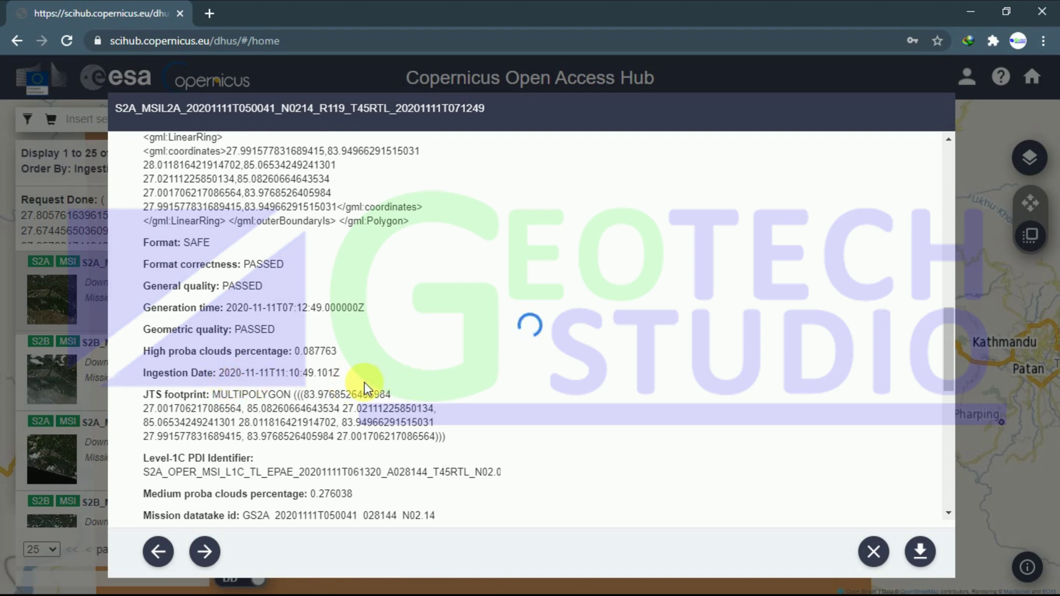
scroll(356, 387, "down", 1)
scroll(284, 386, "down", 1)
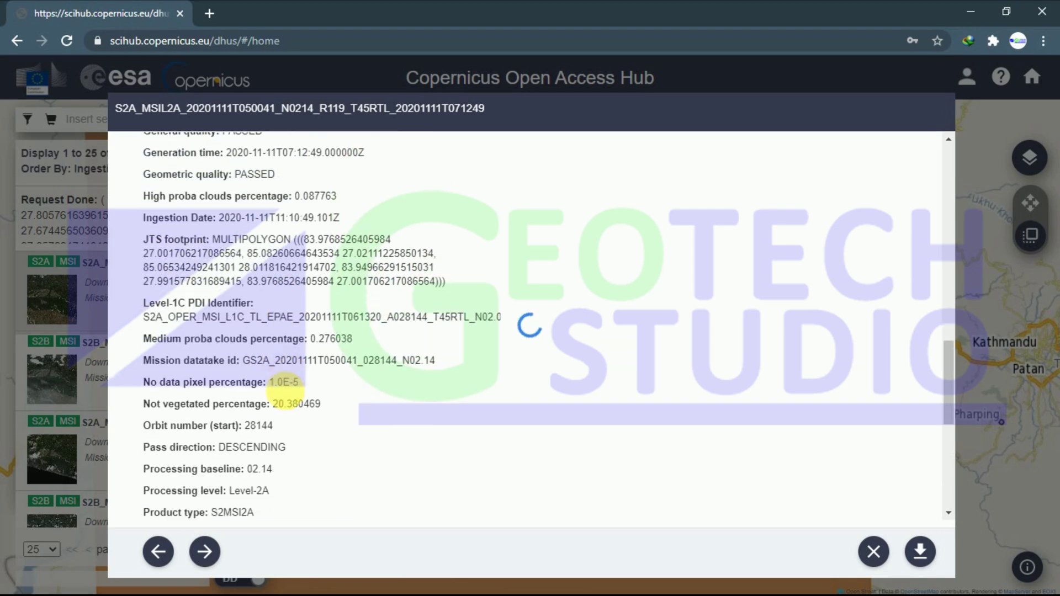
scroll(303, 406, "down", 1)
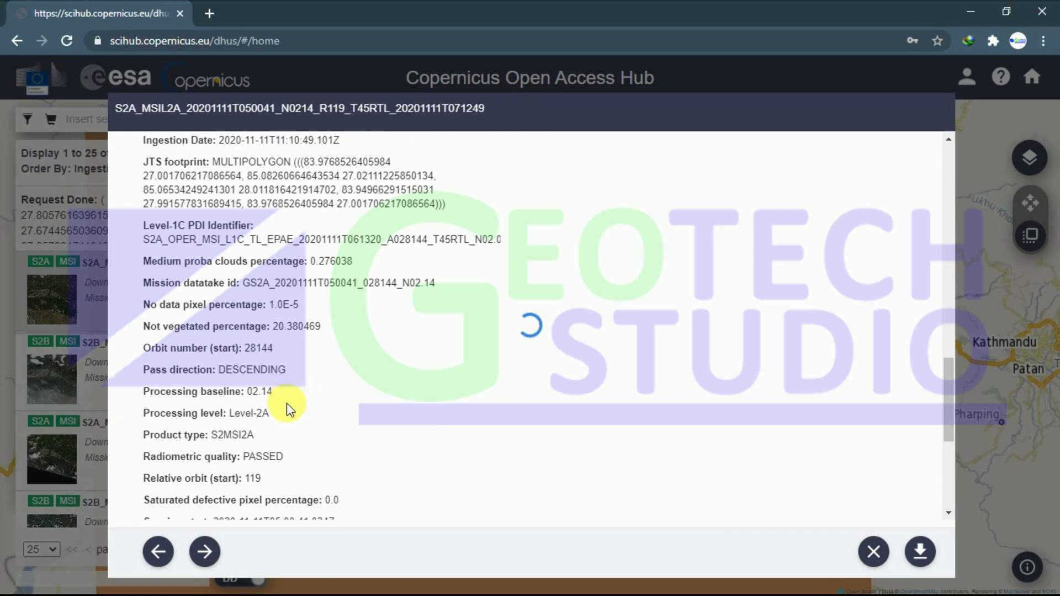
left_click_drag(280, 413, 159, 417)
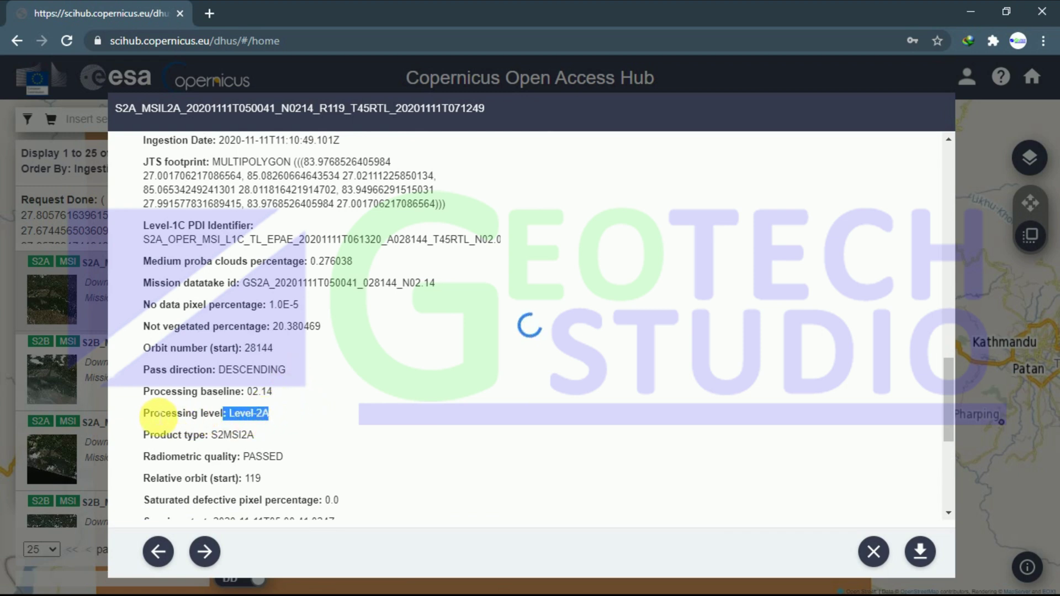
left_click(311, 419)
Request the download of the product.
scroll(326, 411, "down", 4)
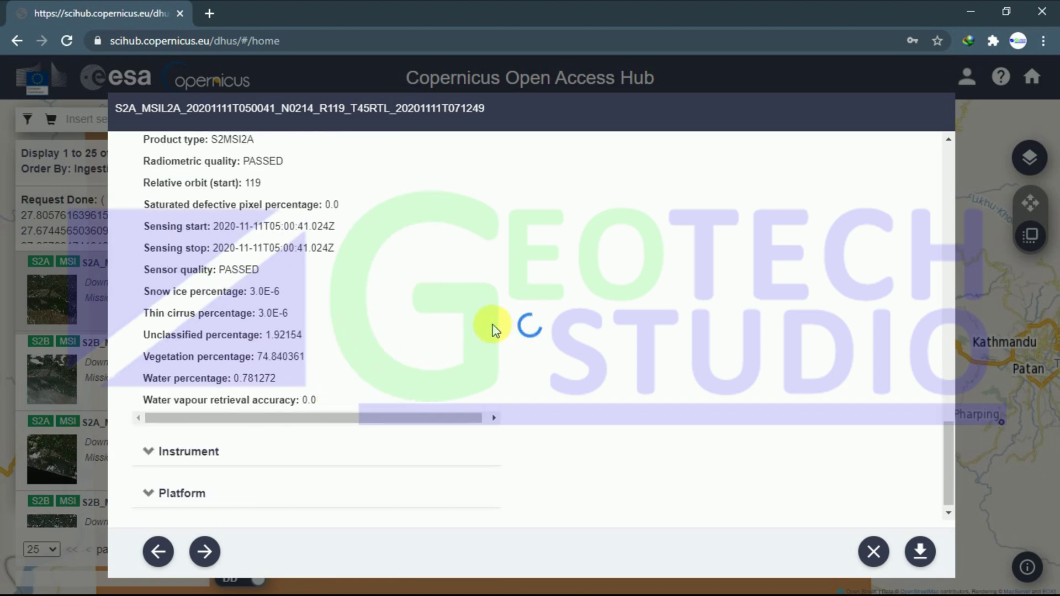
scroll(346, 349, "up", 5)
scroll(346, 349, "up", 10)
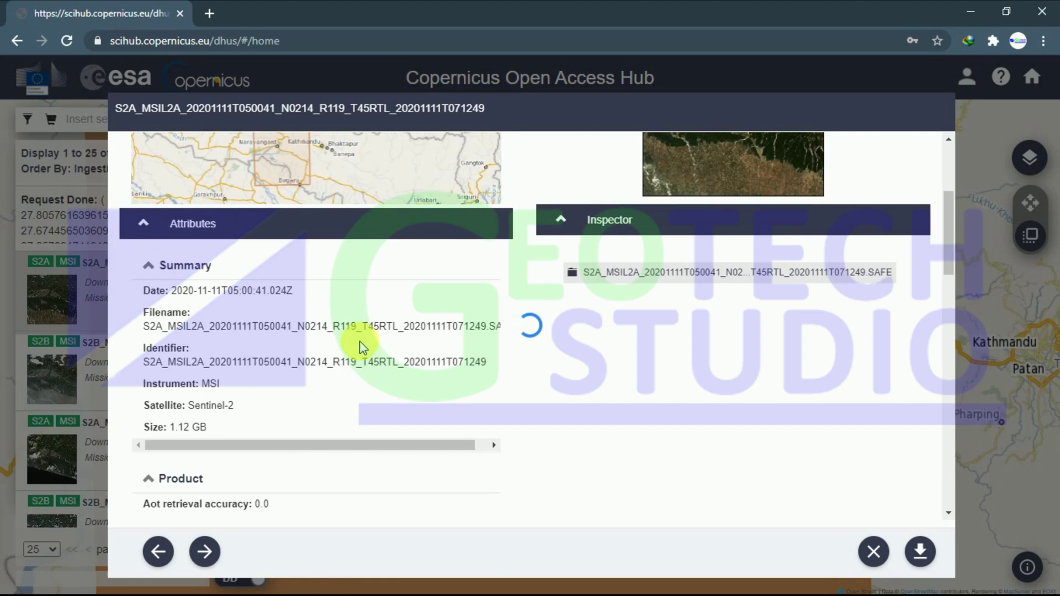
left_click(920, 552)
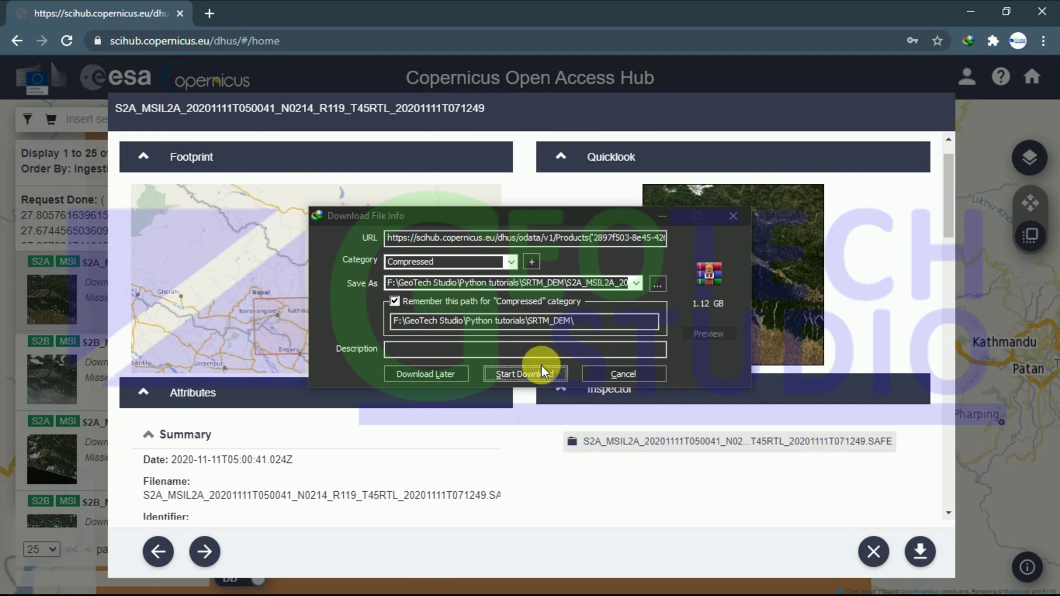
Start the Internet Download Manager download of the 1.123 GB product zip.
left_click(541, 369)
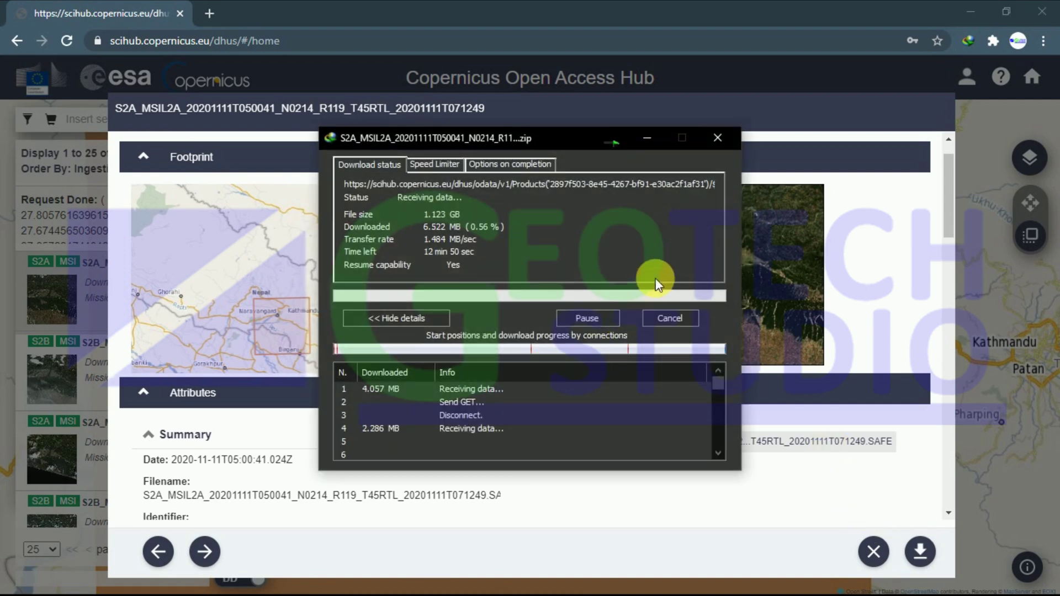